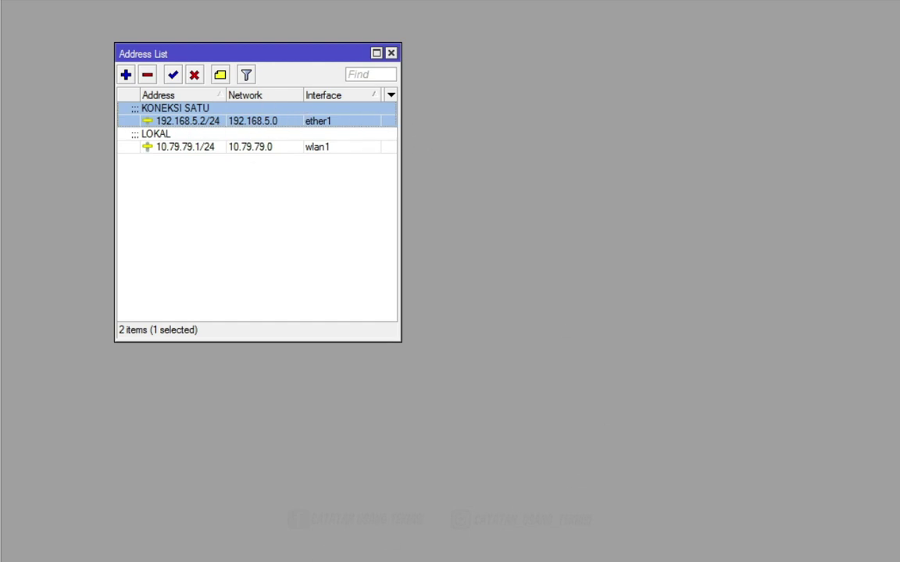
# - Check the network diagram in GNS3 against the router's address list in WinBox
pyautogui.click(334, 546)
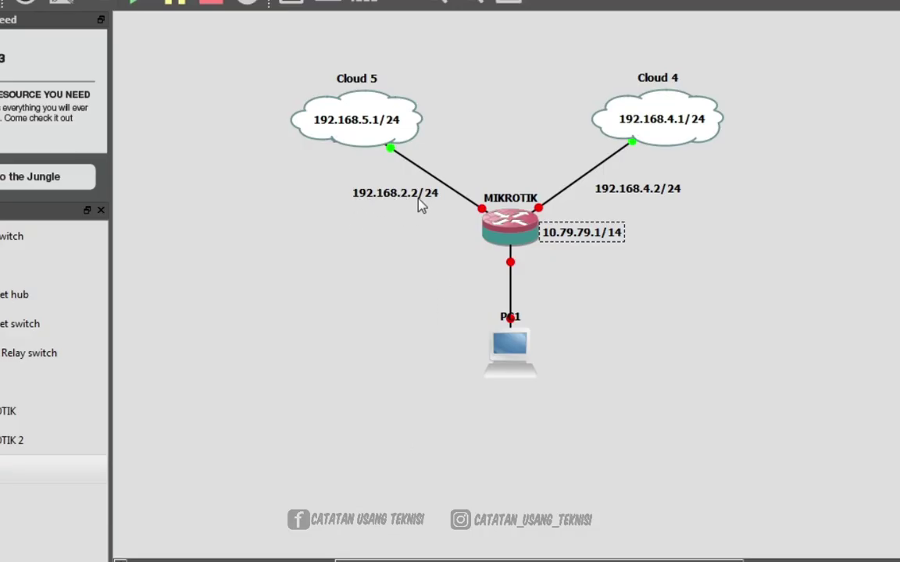
pyautogui.click(328, 551)
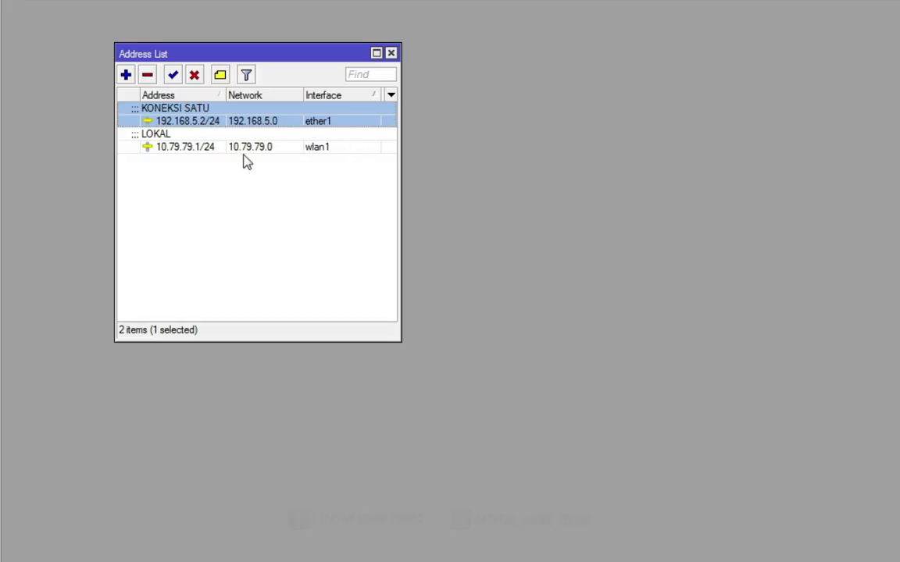
pyautogui.click(181, 148)
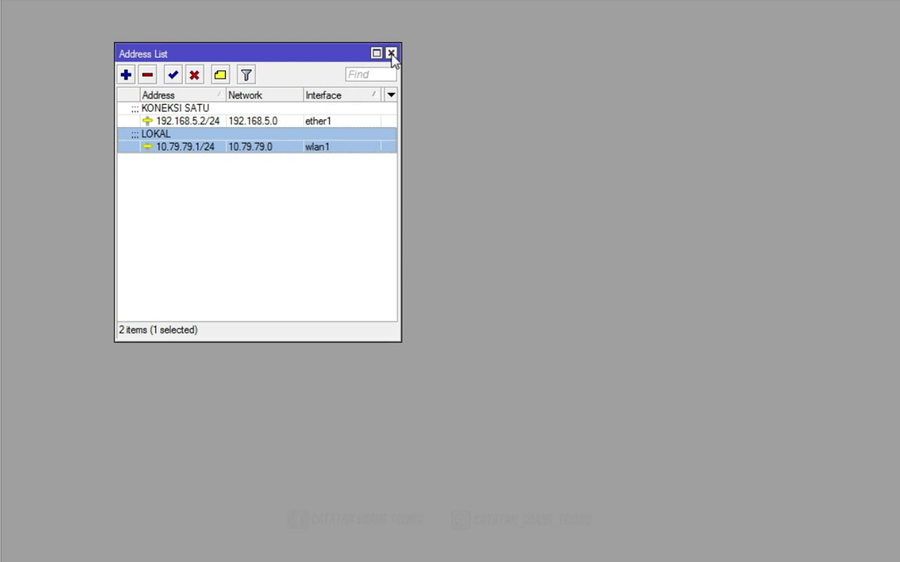
pyautogui.moveTo(306, 51); pyautogui.dragTo(197, 4)
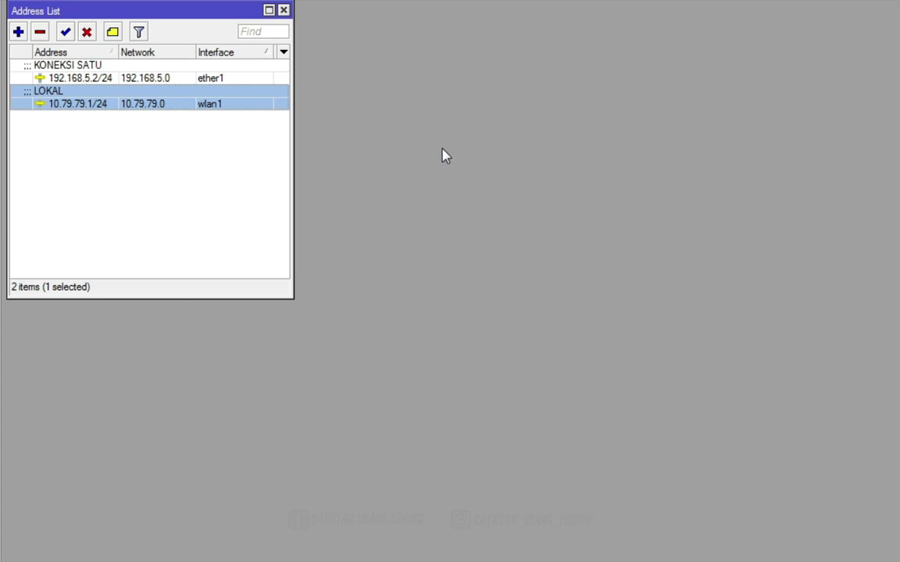
# - Start a new IP address entry assigned to interface ether2
pyautogui.click(19, 32)
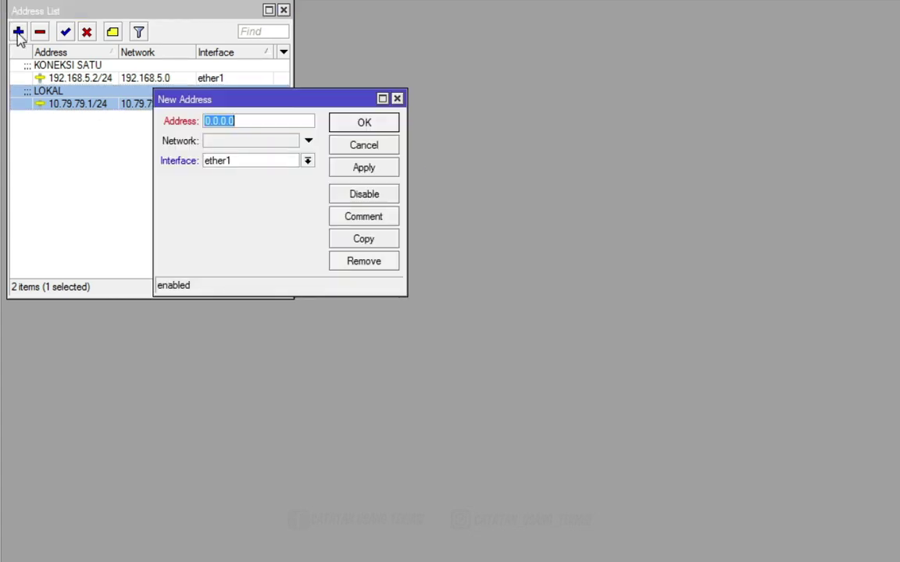
pyautogui.click(258, 161)
pyautogui.click(244, 183)
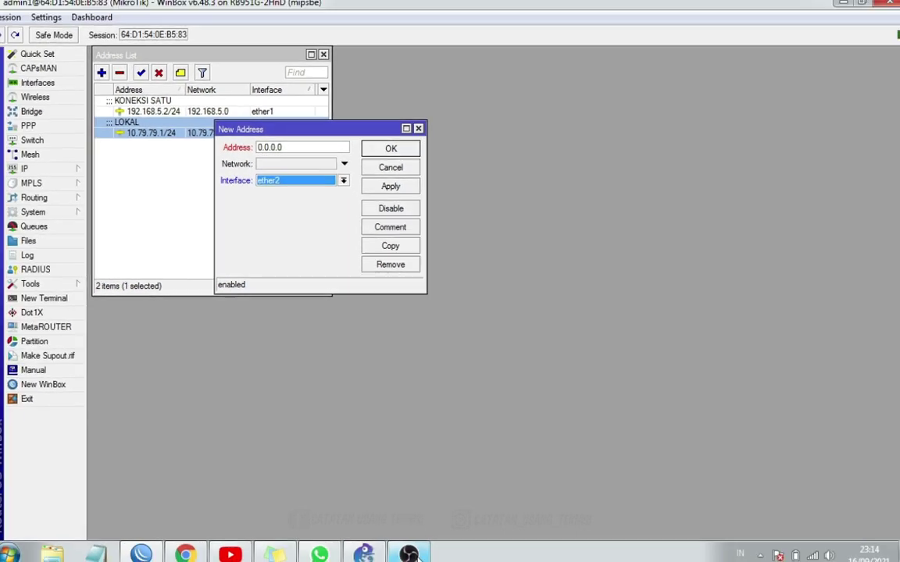
# - Switch to GNS3 and copy the text of the 192.168.4.2/24 label beside the link to Cloud 4
pyautogui.click(377, 551)
pyautogui.click(615, 215)
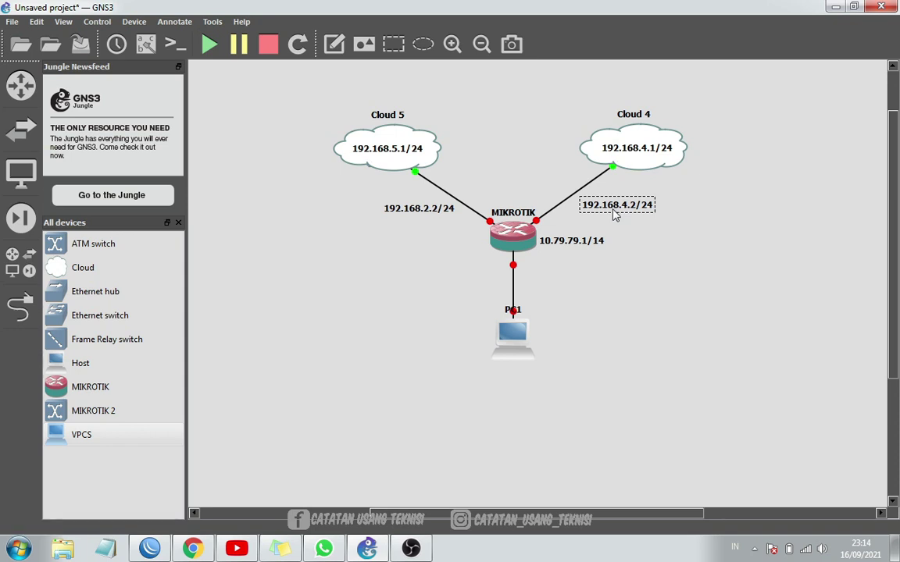
pyautogui.rightClick(615, 215)
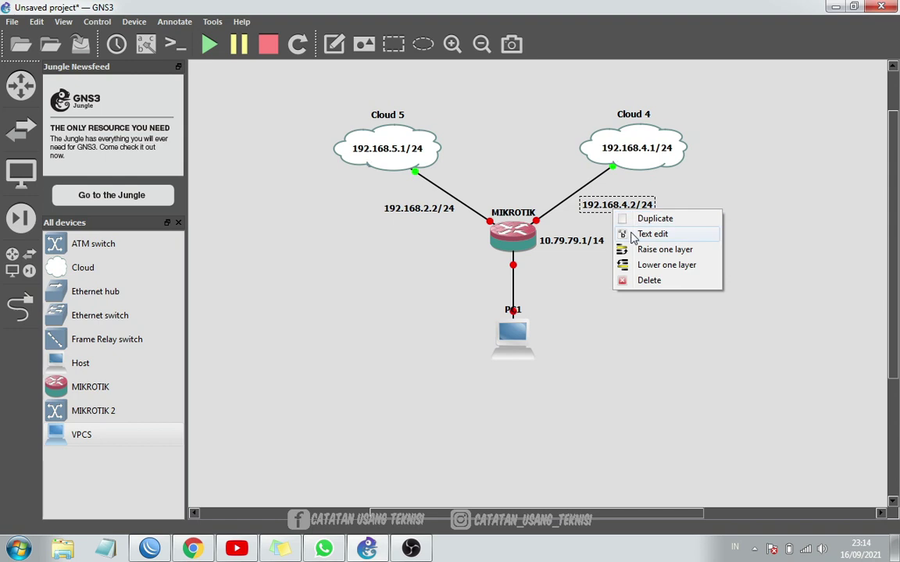
pyautogui.click(596, 233)
pyautogui.moveTo(382, 252); pyautogui.dragTo(301, 248)
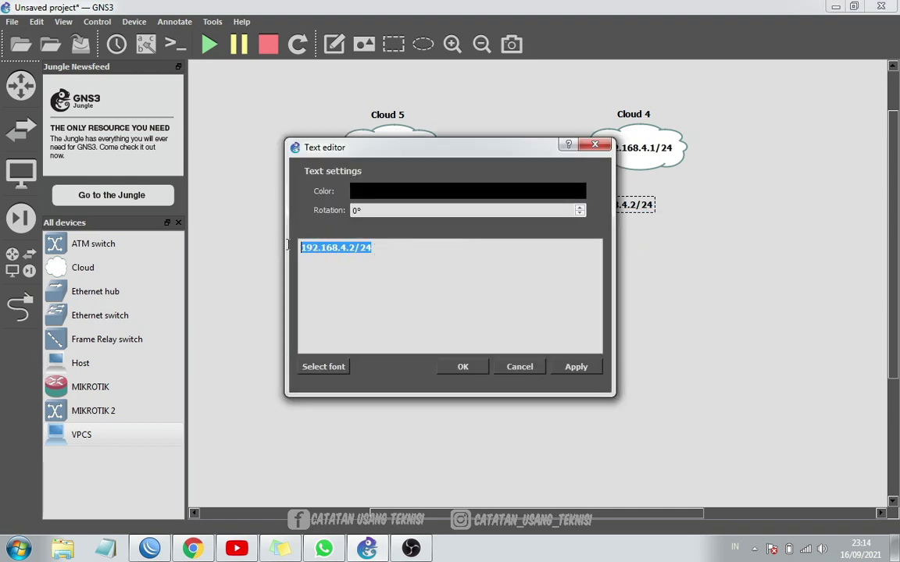
pyautogui.rightClick(329, 254)
pyautogui.click(368, 315)
pyautogui.click(473, 367)
# - Back in WinBox, set the new entry's address to the copied 192.168.4.2/24 and save it
pyautogui.click(149, 548)
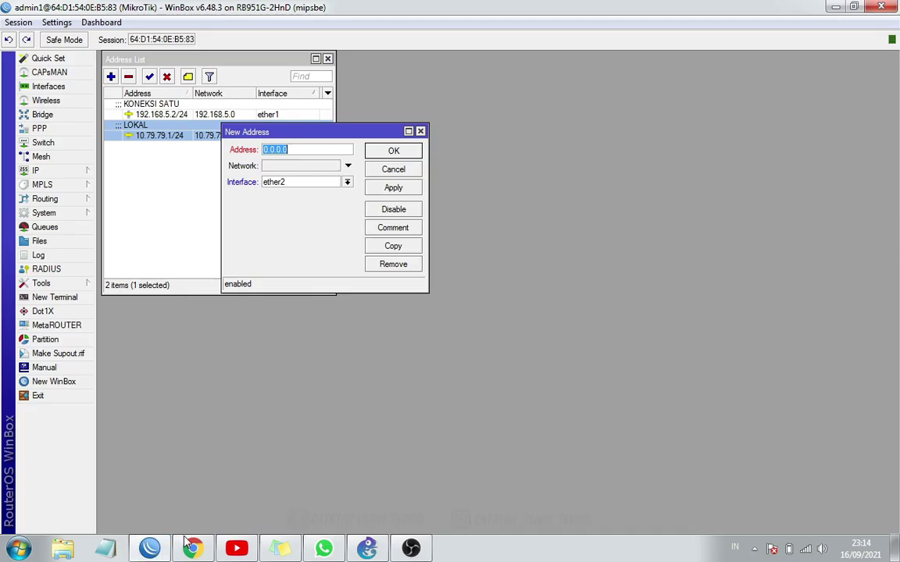
pyautogui.rightClick(300, 135)
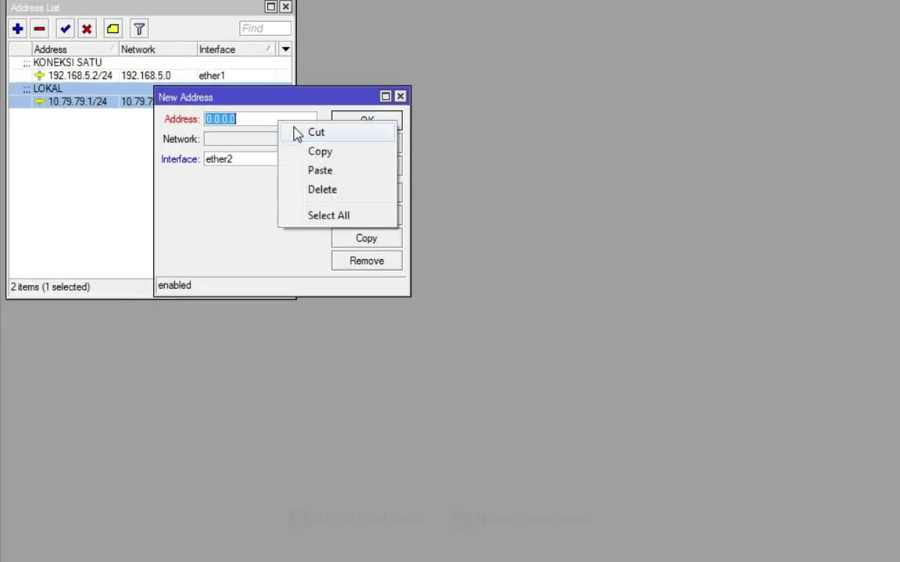
pyautogui.click(335, 172)
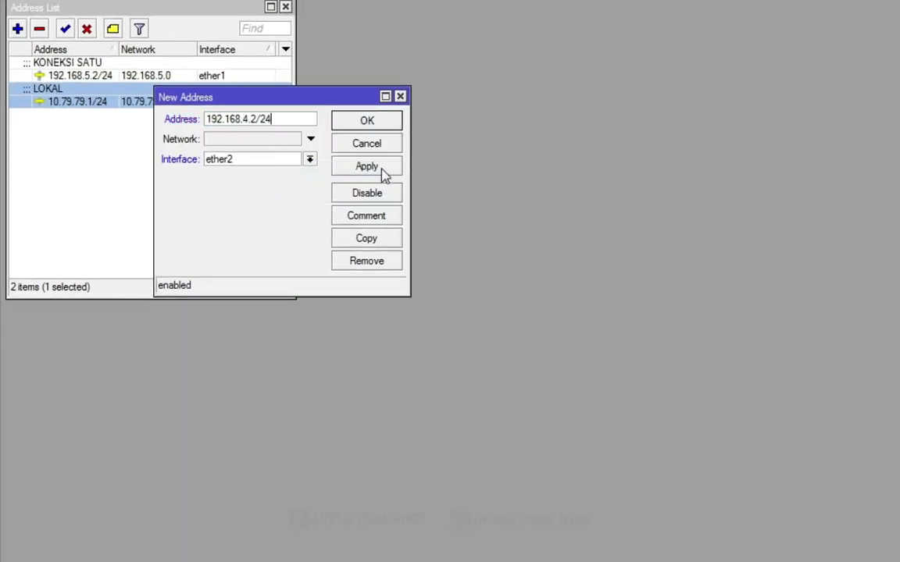
pyautogui.click(381, 171)
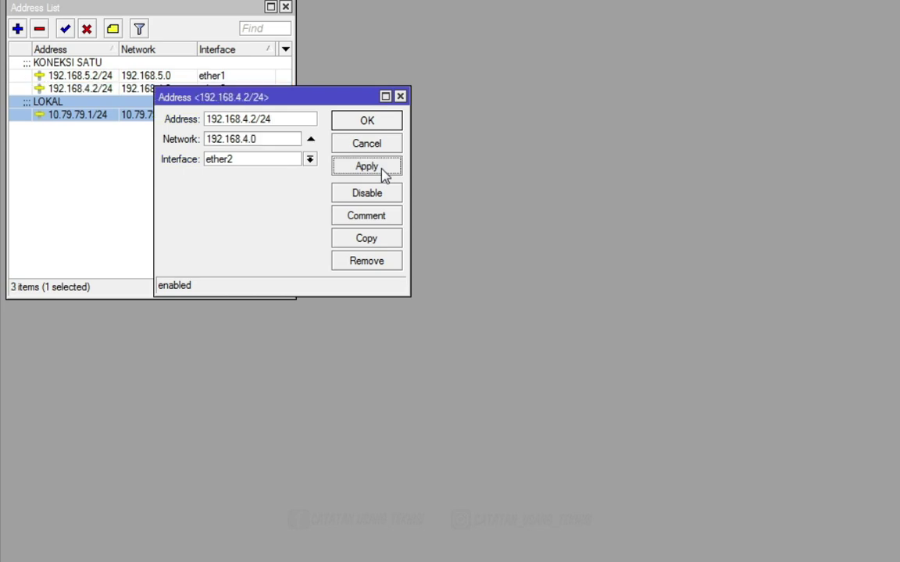
pyautogui.click(377, 125)
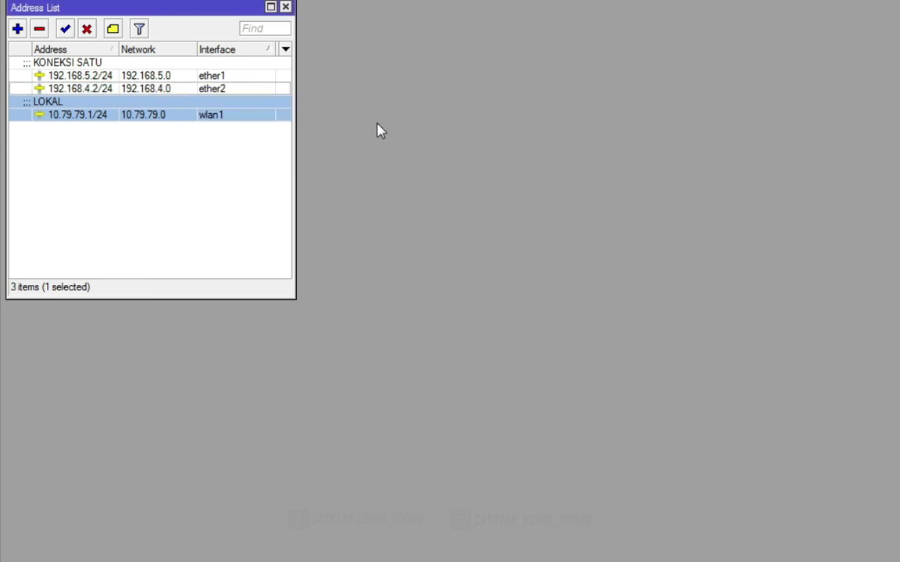
# - Add the comment KONEKSI DUA to the 192.168.4.2/24 address and close the address list
pyautogui.click(144, 93)
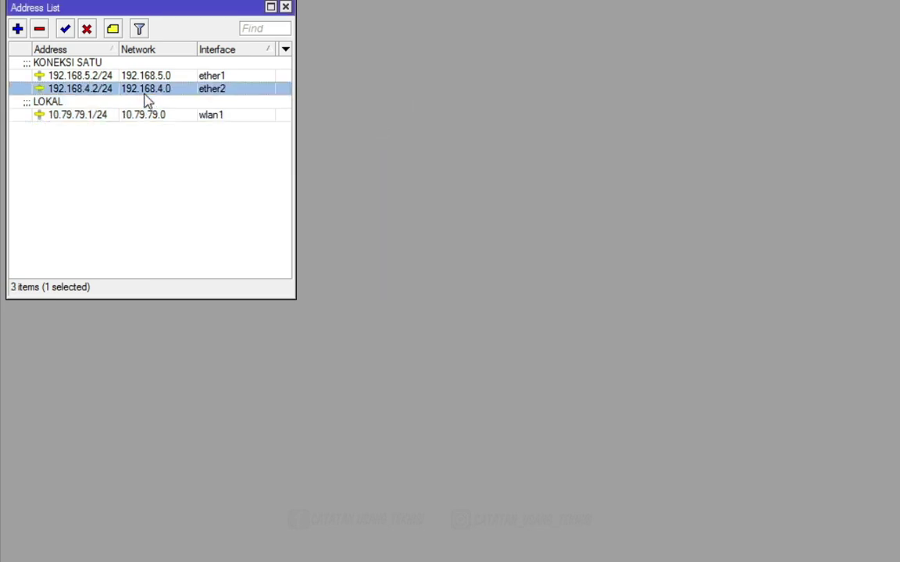
pyautogui.click(113, 29)
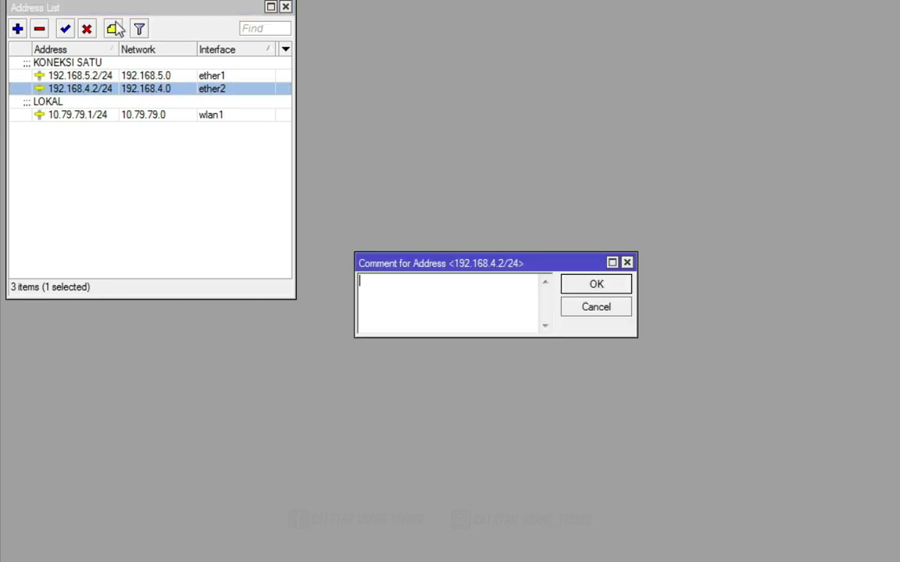
pyautogui.write('KONEKS')
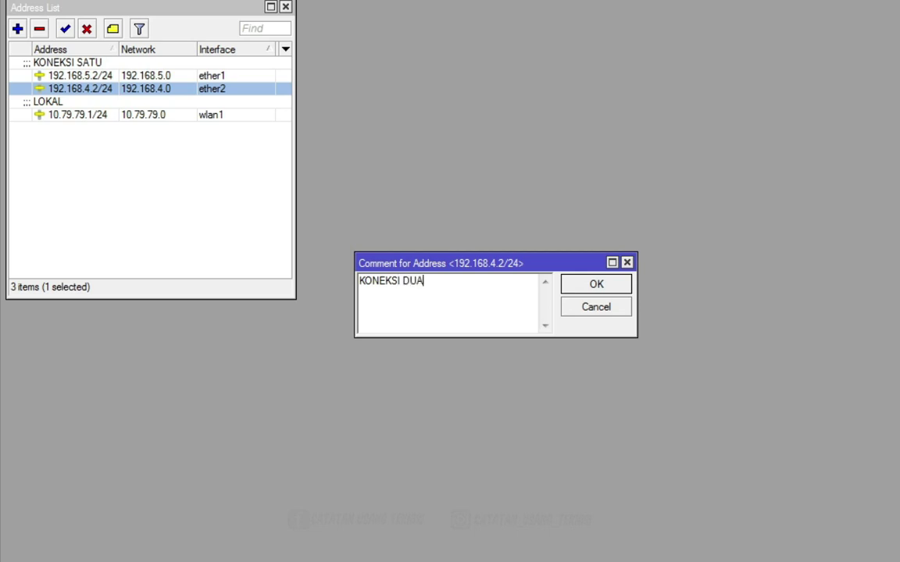
pyautogui.write('I DUA')
pyautogui.click(606, 289)
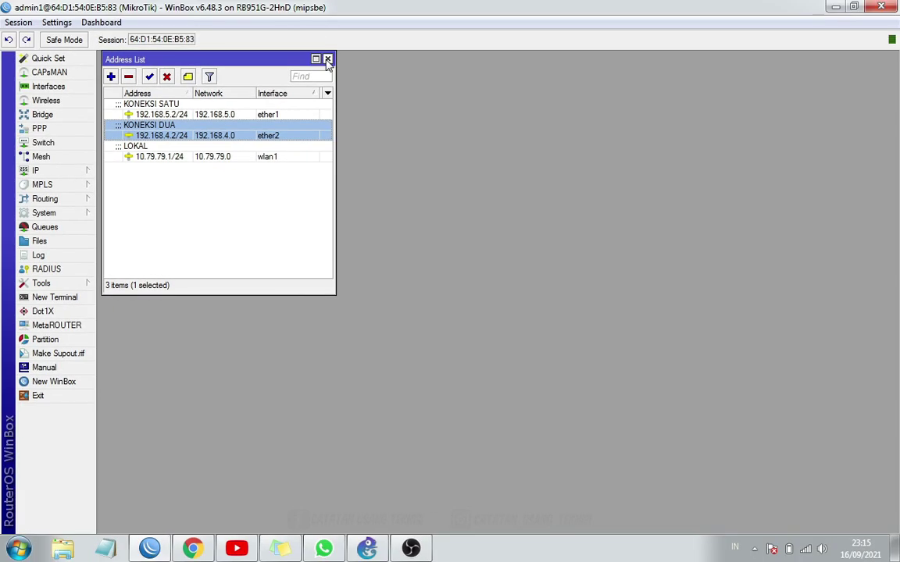
pyautogui.click(328, 60)
# - Open the IP route list and clear the Check Gateway setting on the UTAMA default route
pyautogui.click(62, 173)
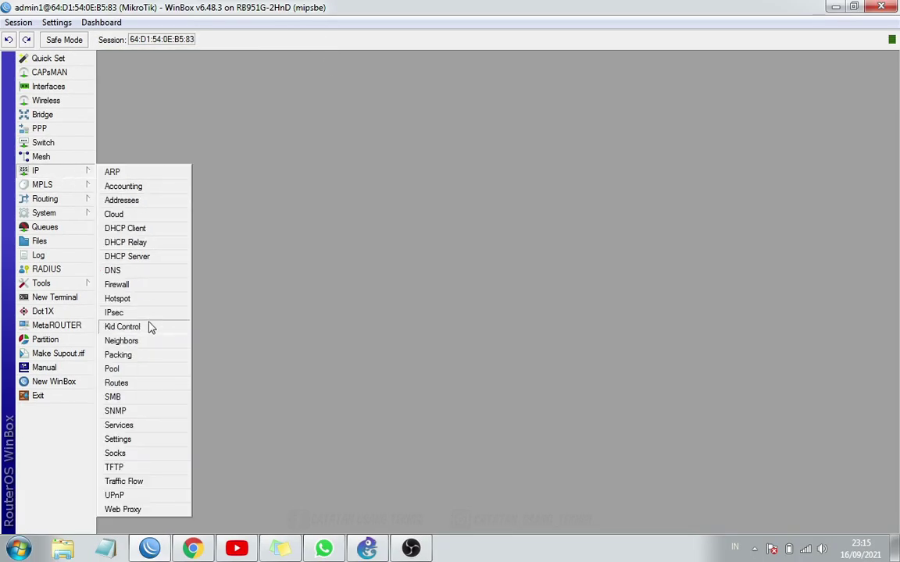
pyautogui.click(148, 383)
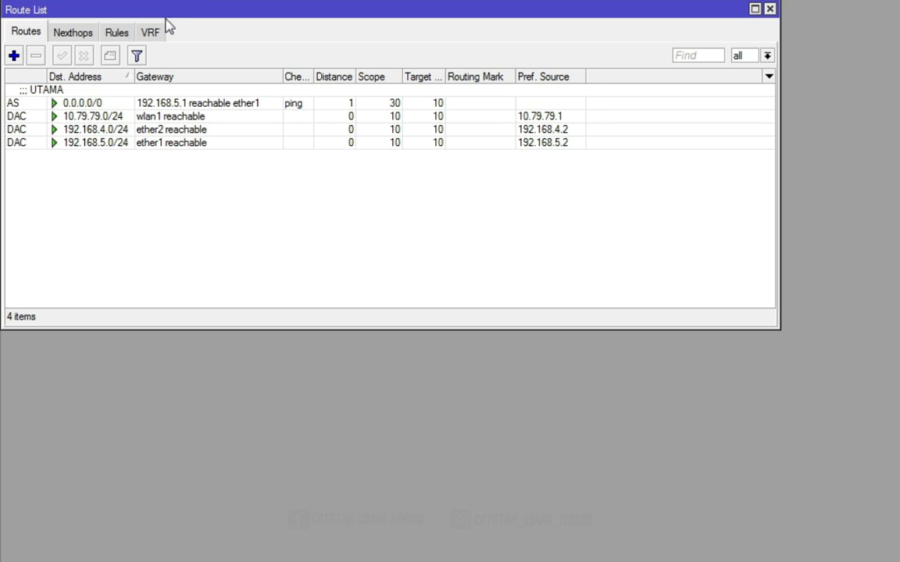
pyautogui.doubleClick(171, 103)
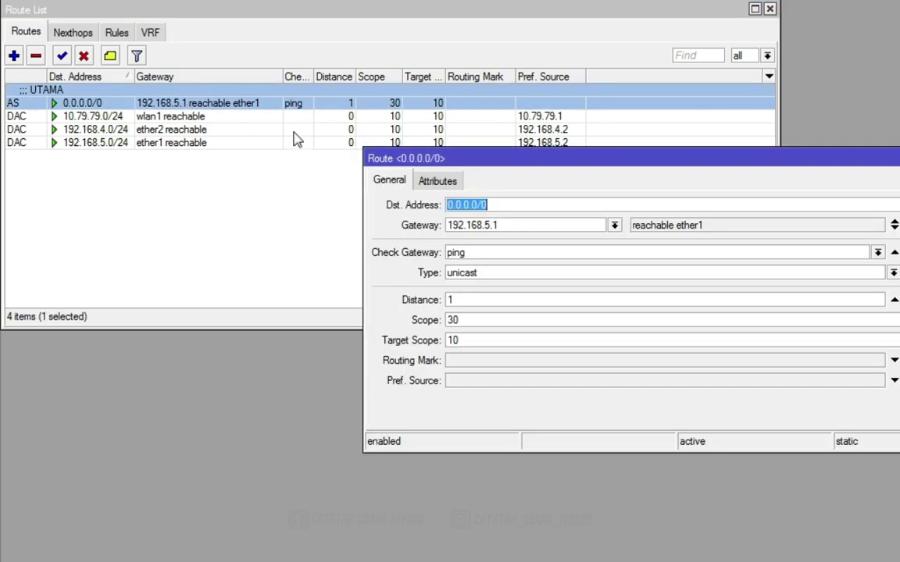
pyautogui.click(894, 252)
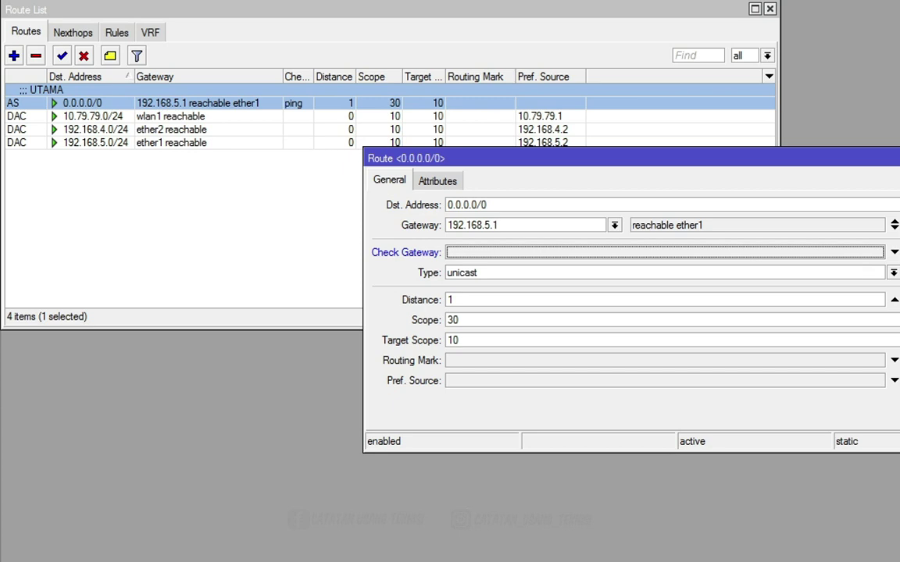
pyautogui.press('Return')
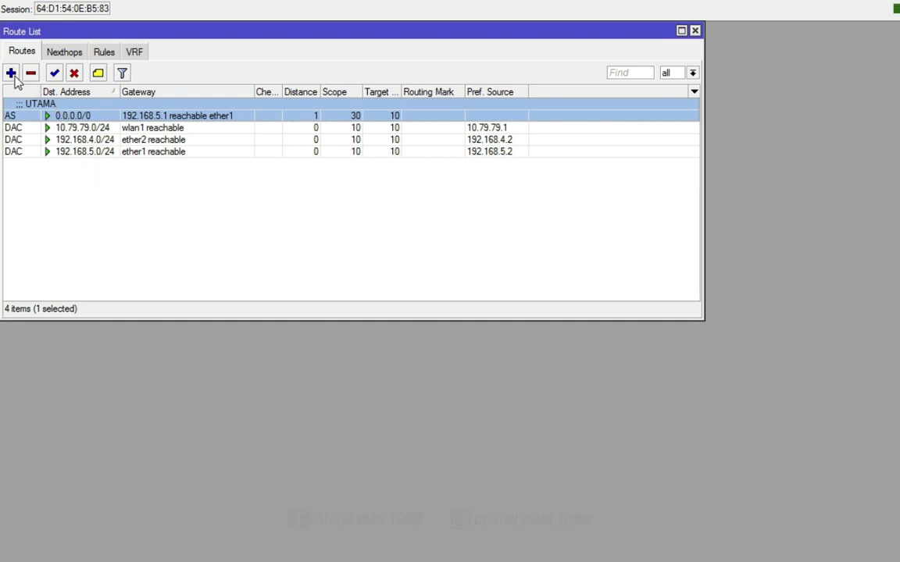
# - Add a second default route for 0.0.0.0/0 with gateway 192.168.4.1
pyautogui.click(11, 73)
pyautogui.click(409, 233)
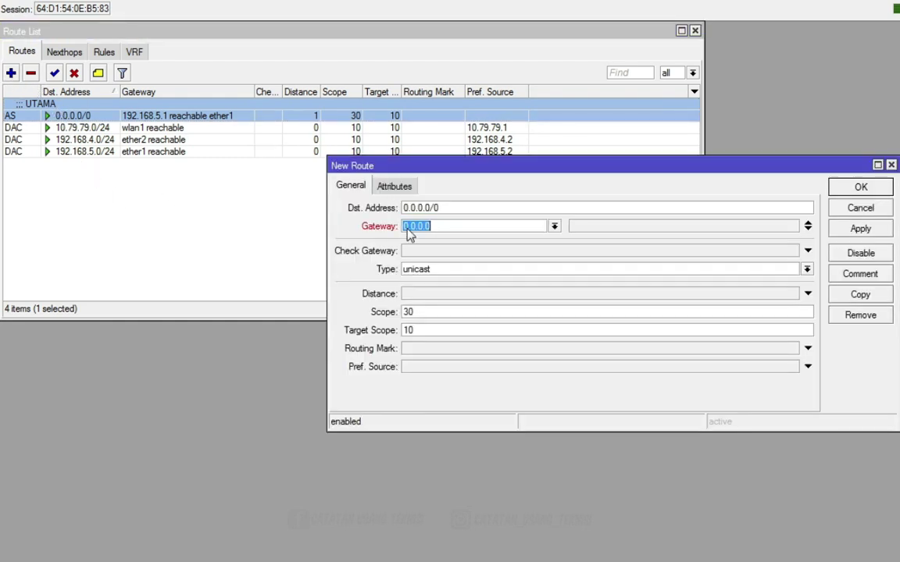
pyautogui.rightClick(434, 226)
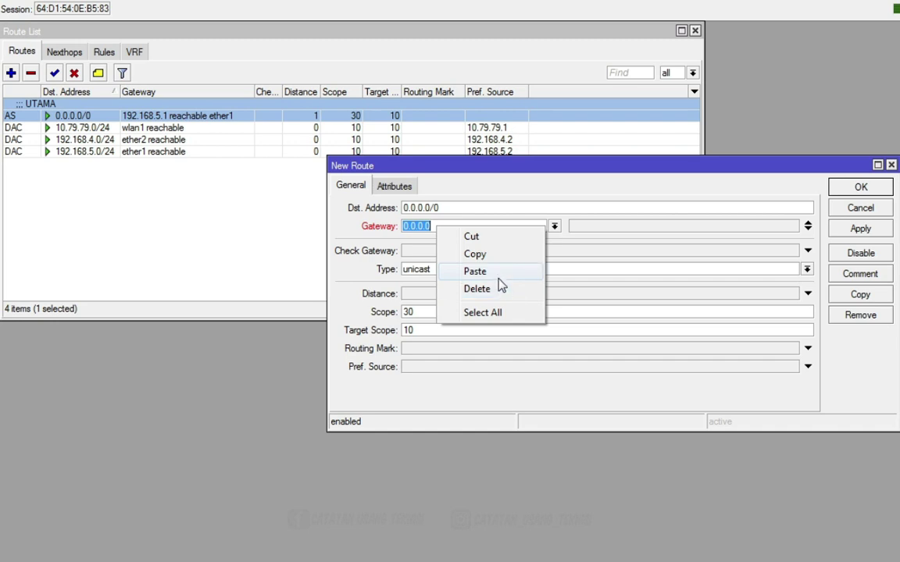
pyautogui.click(497, 273)
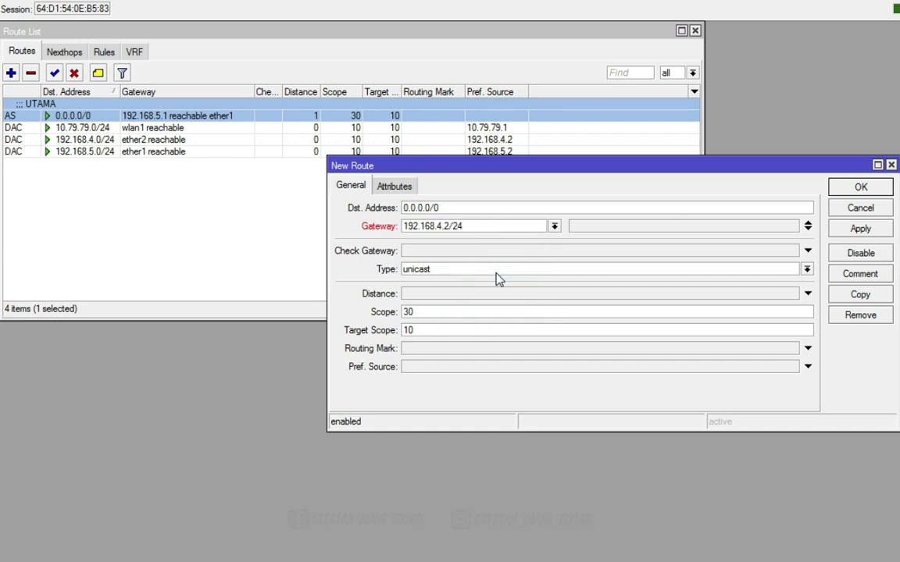
pyautogui.press('BackSpace')
pyautogui.press('BackSpace')
pyautogui.press('BackSpace')
pyautogui.press('BackSpace')
pyautogui.write('1')
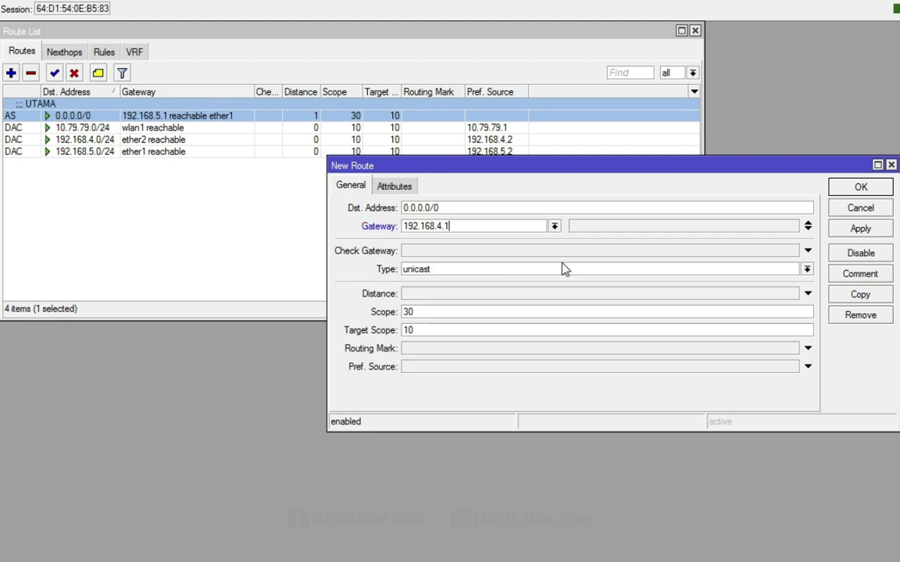
pyautogui.click(861, 228)
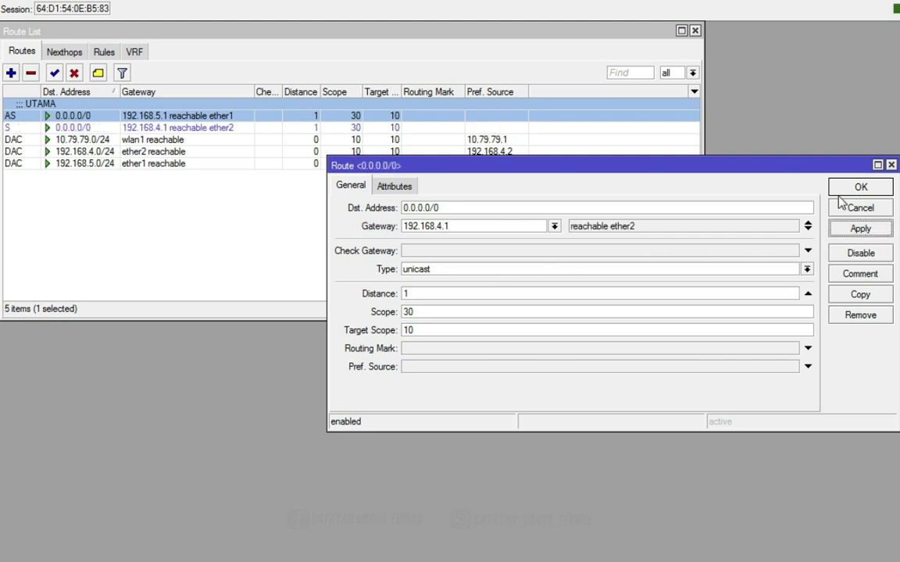
# - Give the route through 192.168.4.1 the comment BACKUP and save it
pyautogui.click(872, 275)
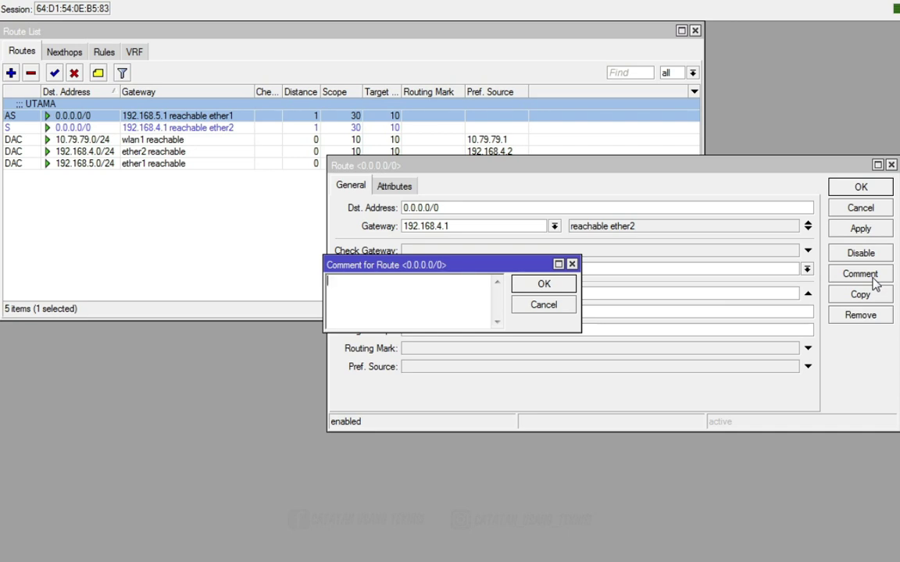
pyautogui.write('B')
pyautogui.press('BackSpace')
pyautogui.press('BackSpace')
pyautogui.press('BackSpace')
pyautogui.write('BACKUP')
pyautogui.click(539, 283)
pyautogui.click(858, 193)
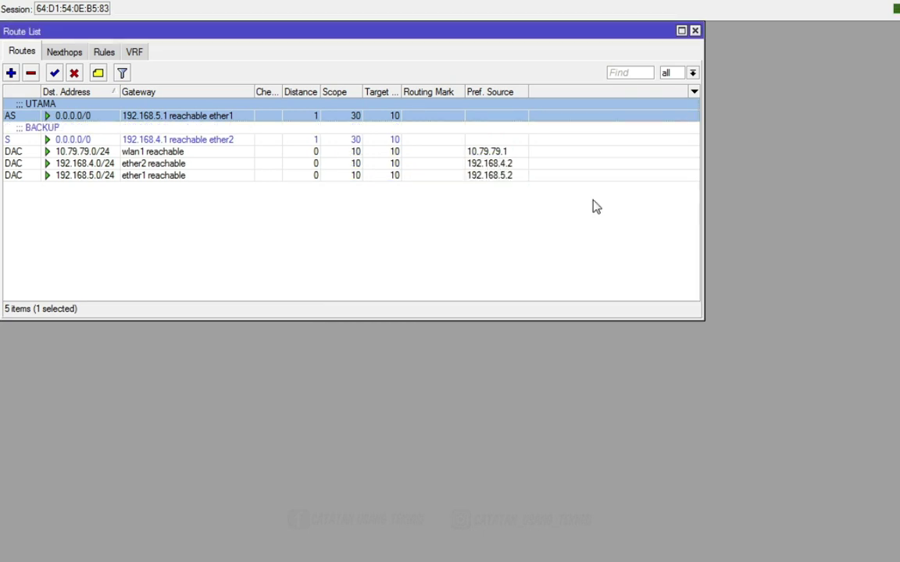
# - Set the BACKUP route's distance to 2 and save the change
pyautogui.doubleClick(225, 142)
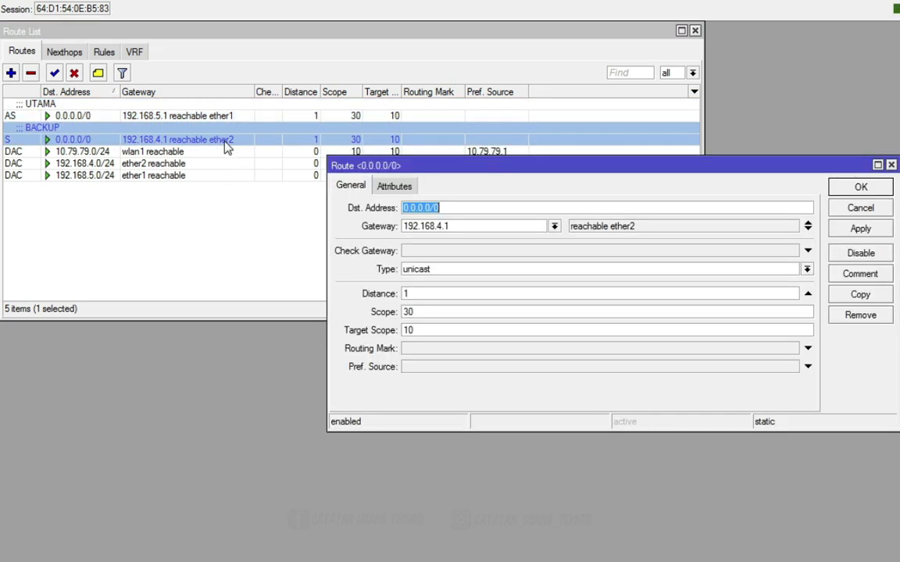
pyautogui.doubleClick(418, 292)
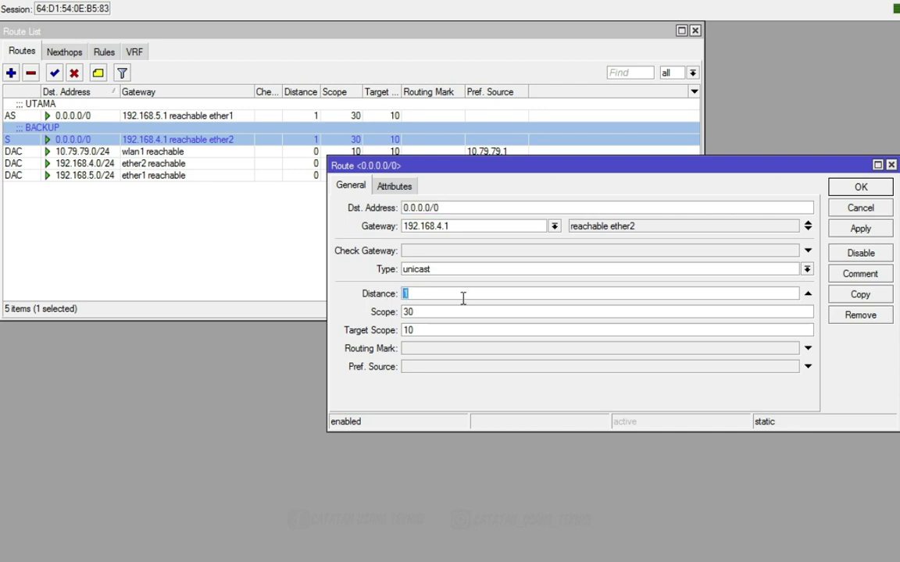
pyautogui.click(859, 228)
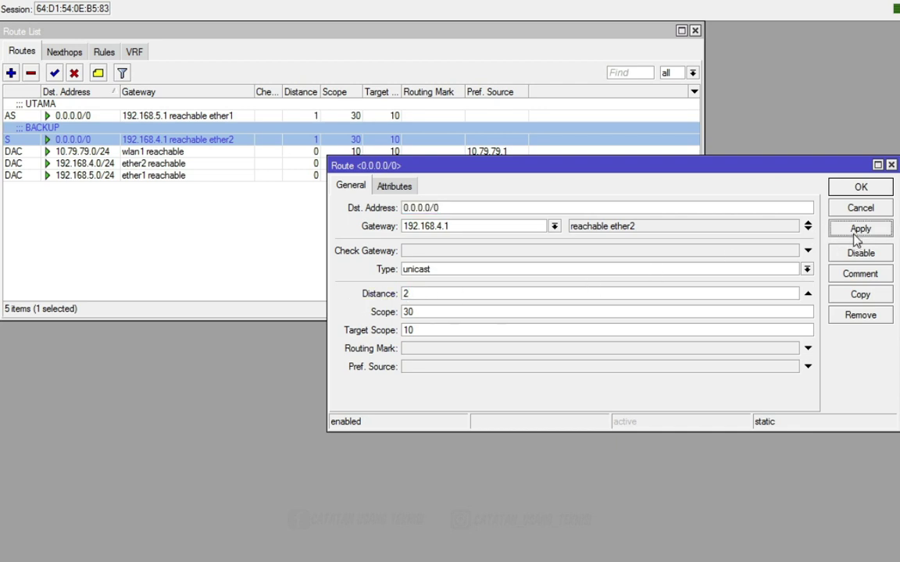
pyautogui.click(859, 190)
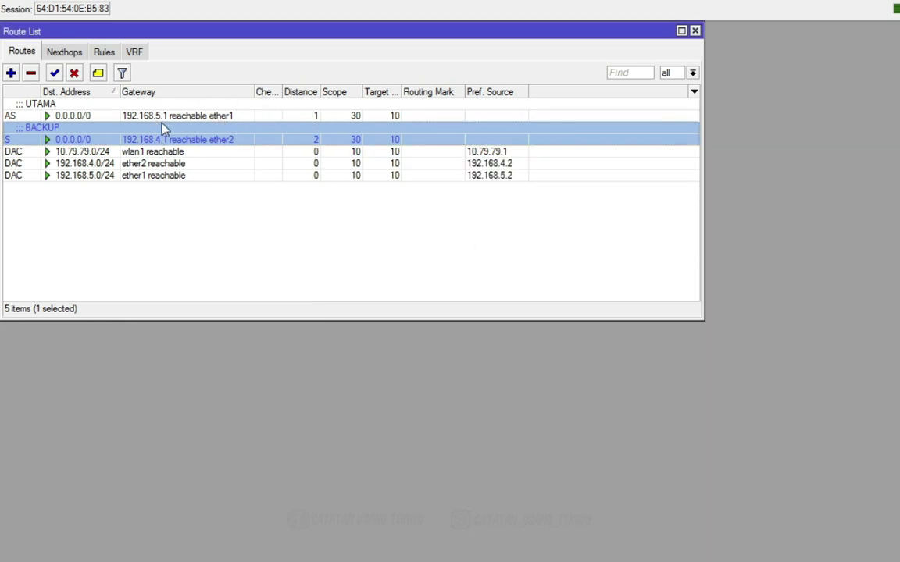
# - Compare the UTAMA and BACKUP default routes in the route list
pyautogui.click(189, 117)
pyautogui.click(189, 139)
pyautogui.click(195, 115)
pyautogui.click(189, 139)
pyautogui.click(192, 115)
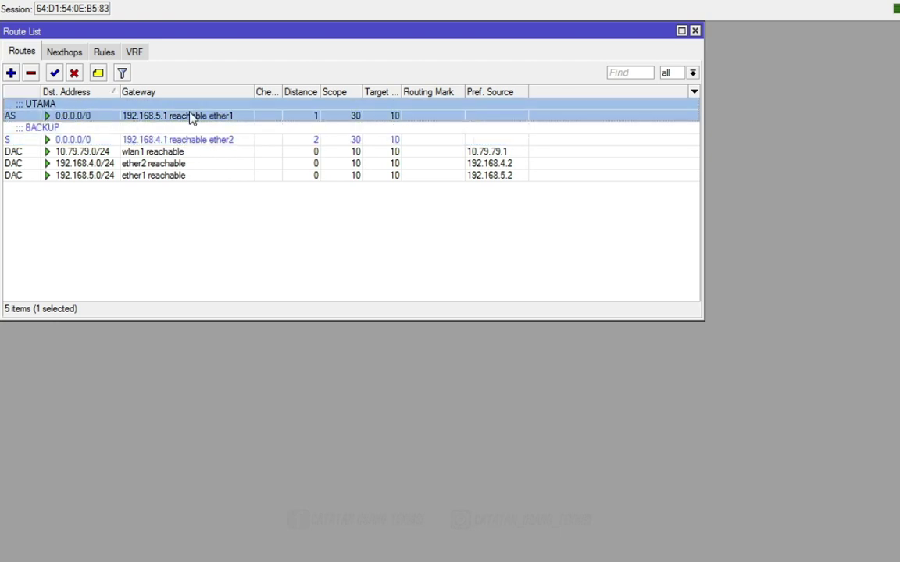
# - Show the interface list beneath the route list so both are in view, and select ether1
pyautogui.click(71, 139)
pyautogui.click(131, 115)
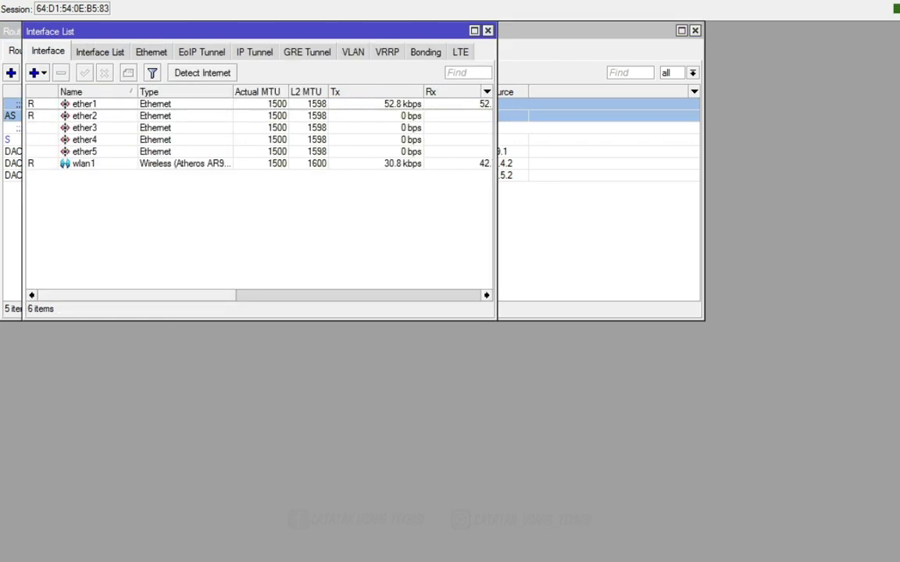
pyautogui.moveTo(121, 32); pyautogui.dragTo(106, 250)
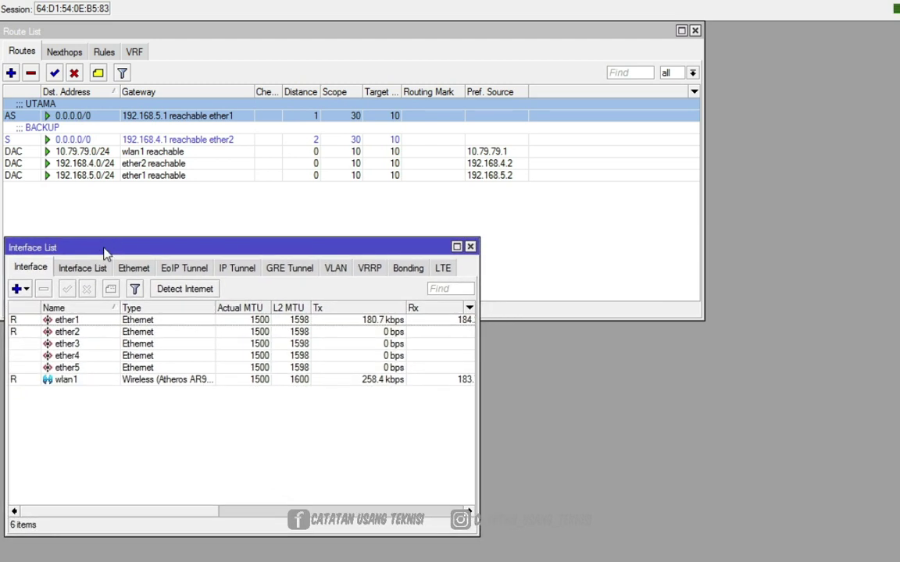
pyautogui.click(84, 331)
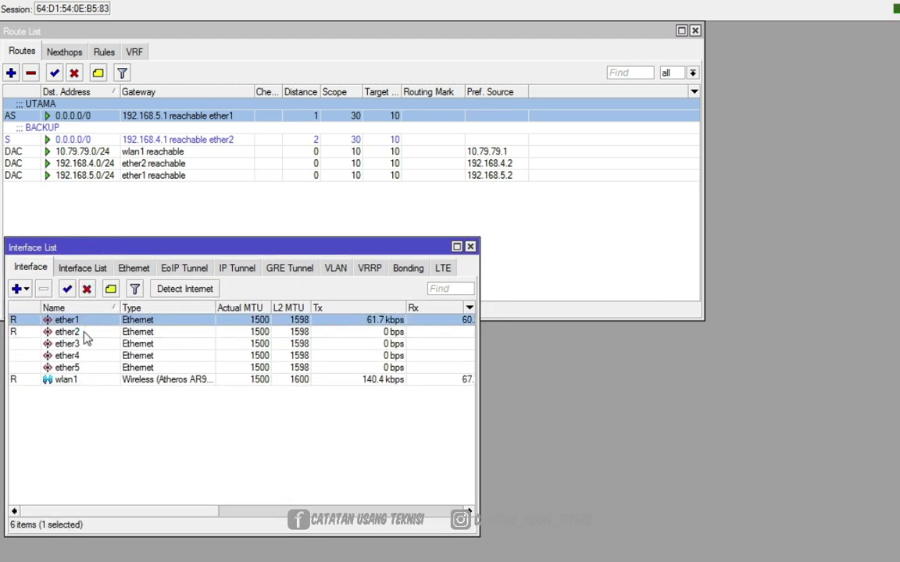
pyautogui.click(84, 318)
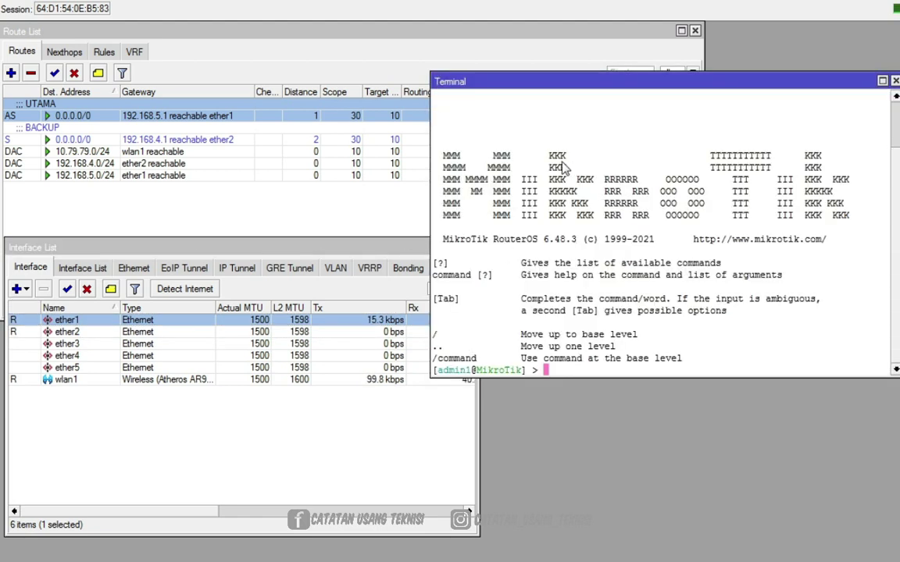
# - Place the terminal beside the route and interface lists and run a continuous ping to facebook.com
pyautogui.moveTo(534, 81); pyautogui.dragTo(640, 31)
pyautogui.write('ping')
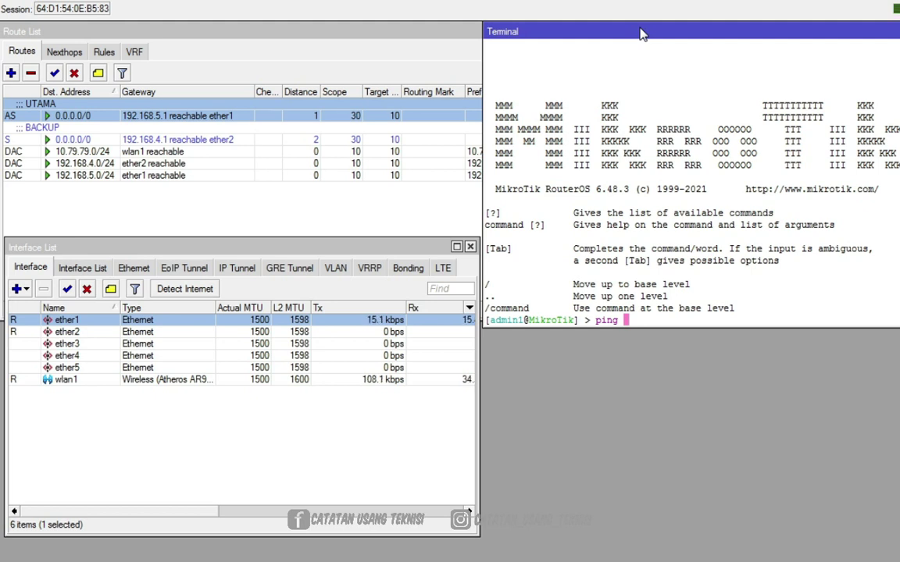
pyautogui.write('f')
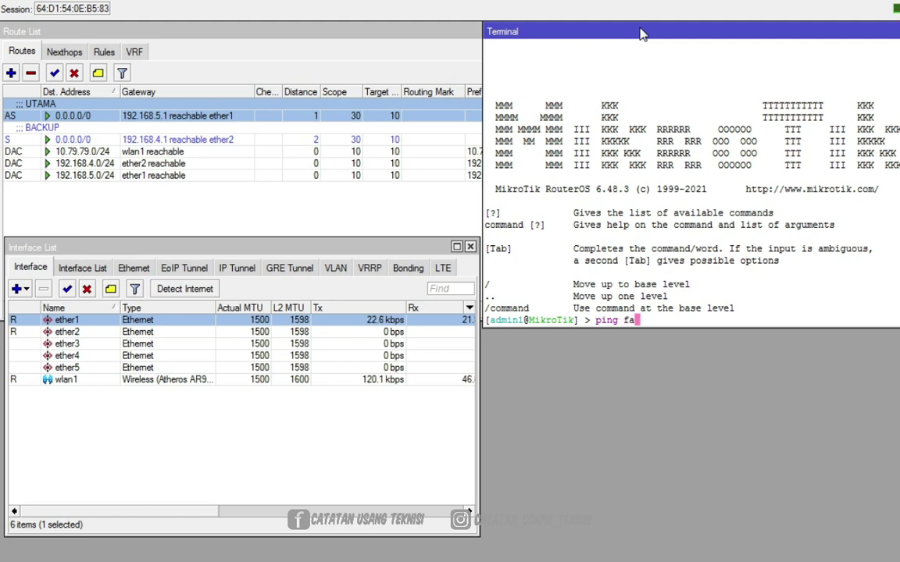
pyautogui.press('BackSpace')
pyautogui.write('facebook')
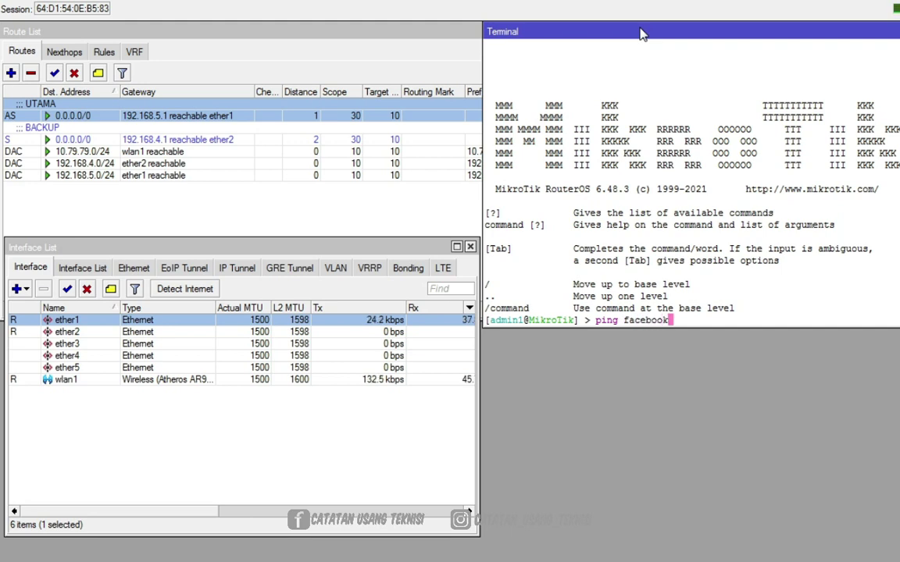
pyautogui.write('.com')
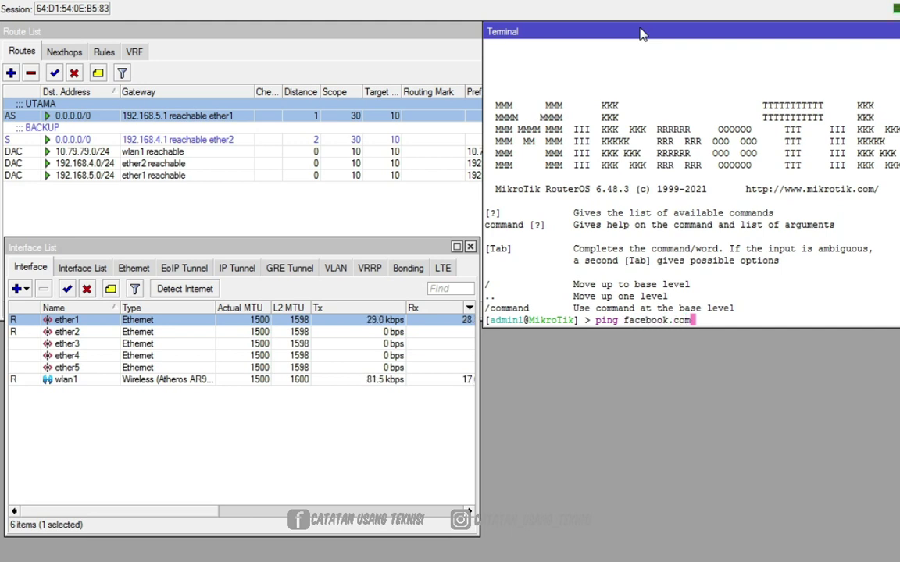
pyautogui.press('Return')
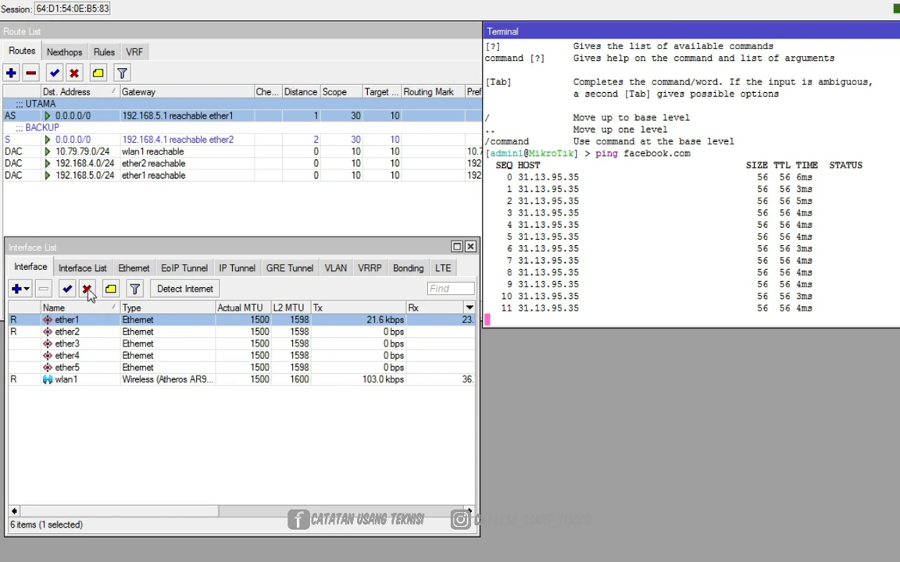
# - Test failover by disabling ether1, checking the default routes and the ping, and re-enabling ether1
pyautogui.click(87, 289)
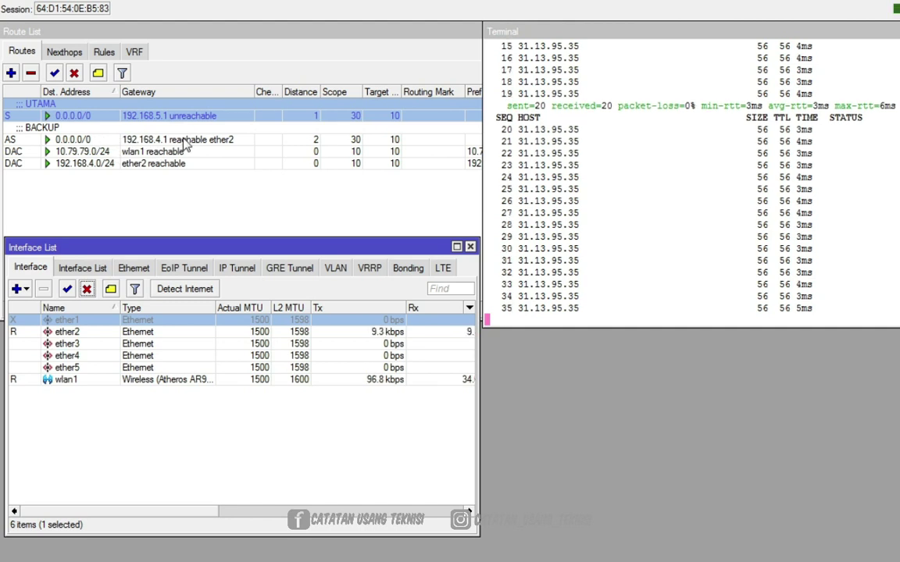
pyautogui.click(68, 289)
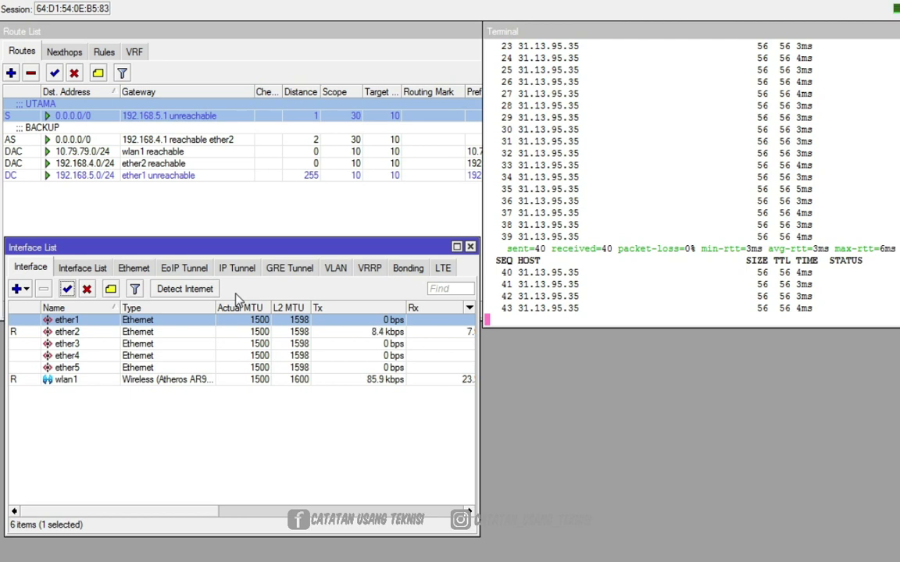
pyautogui.click(165, 333)
pyautogui.click(163, 322)
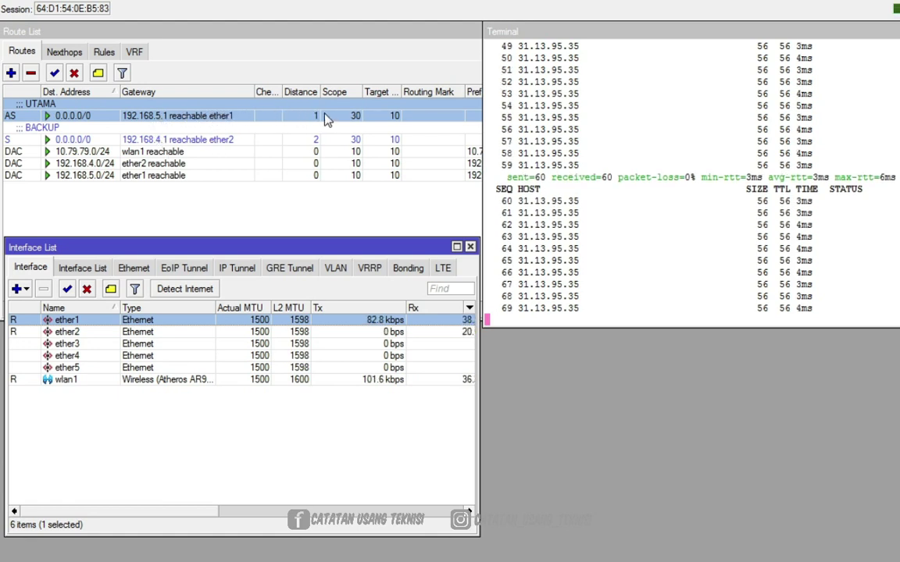
# - Test the loss of the backup link by disabling ether2, checking the routes, and re-enabling it
pyautogui.click(89, 335)
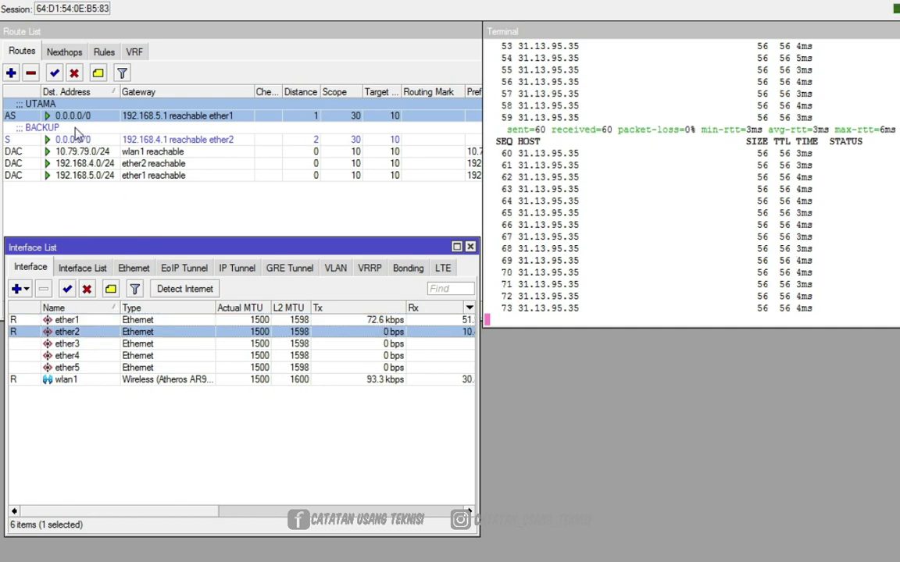
pyautogui.click(88, 290)
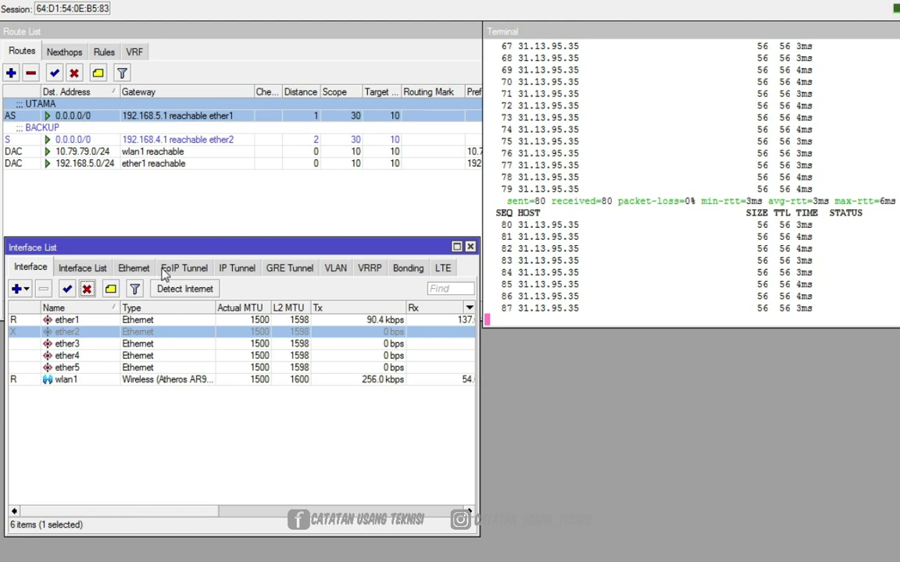
pyautogui.click(67, 289)
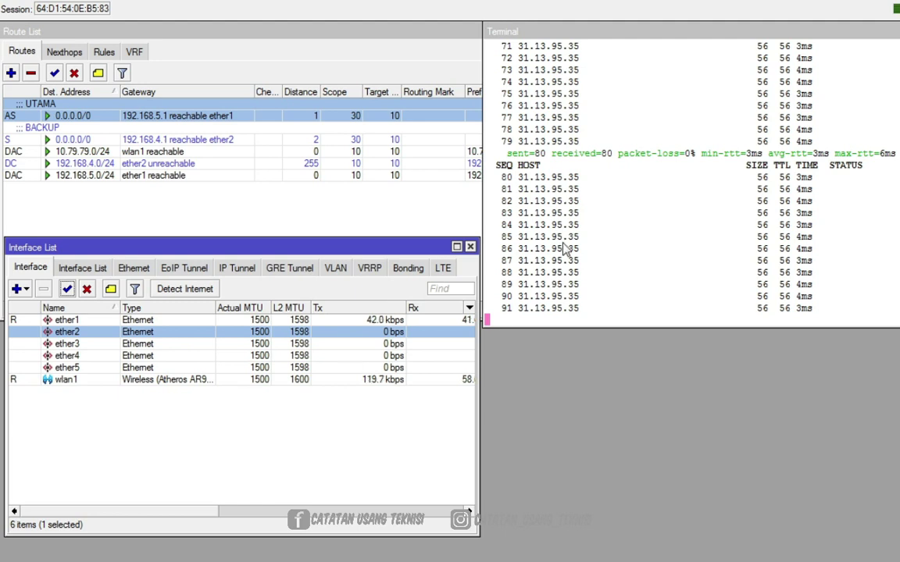
# - Close the terminal and the interface list, leaving only the route list open
pyautogui.moveTo(898, 30); pyautogui.dragTo(837, 43)
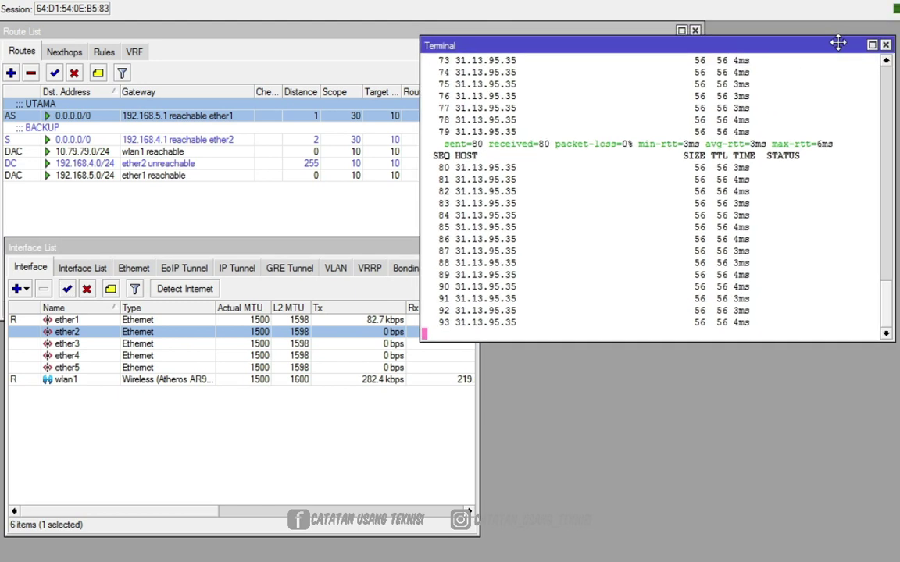
pyautogui.click(886, 45)
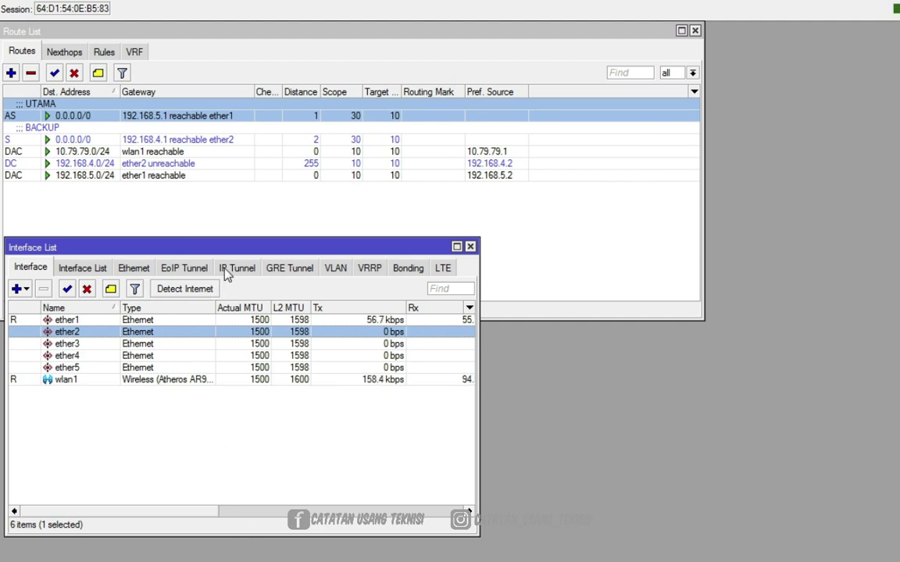
pyautogui.moveTo(226, 247); pyautogui.dragTo(223, 247)
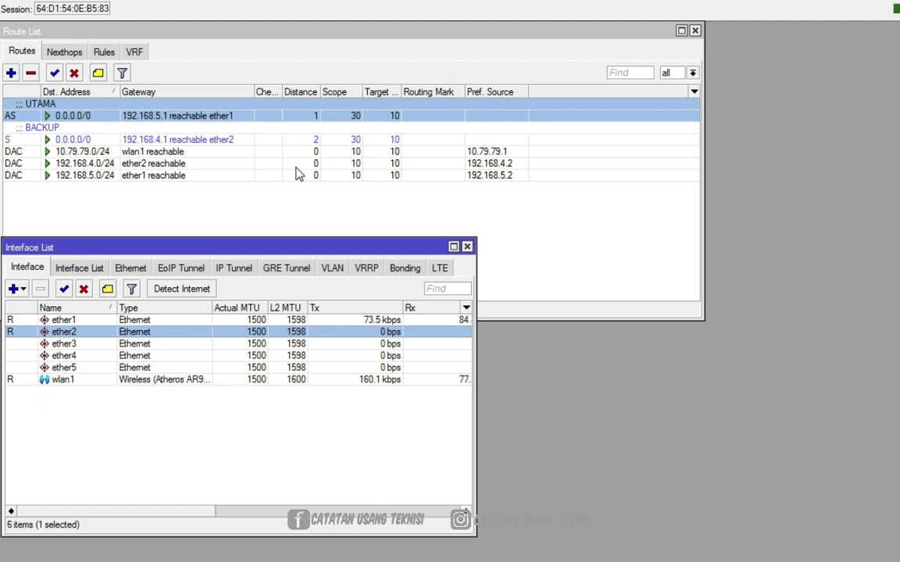
pyautogui.click(466, 246)
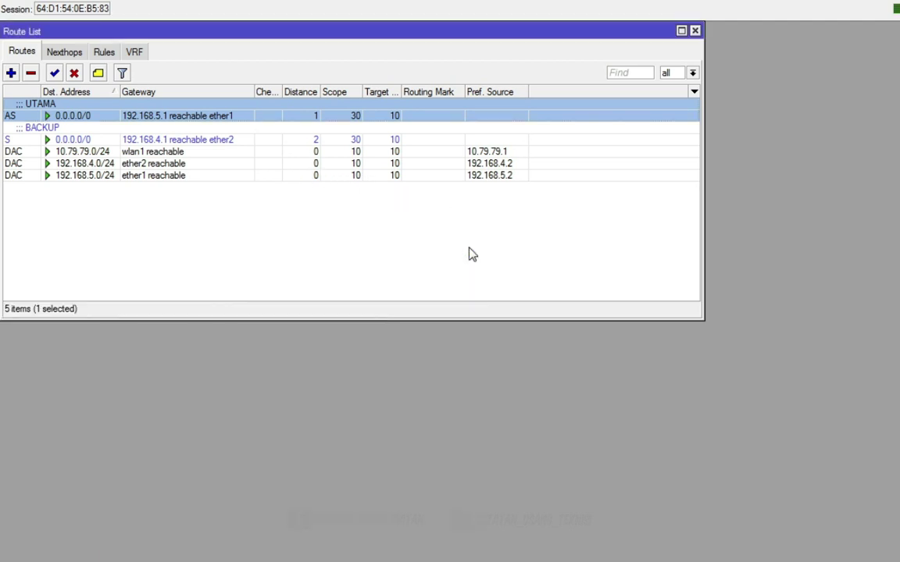
# - Set Check Gateway to ping on the UTAMA route through 192.168.5.1 and save it
pyautogui.doubleClick(92, 119)
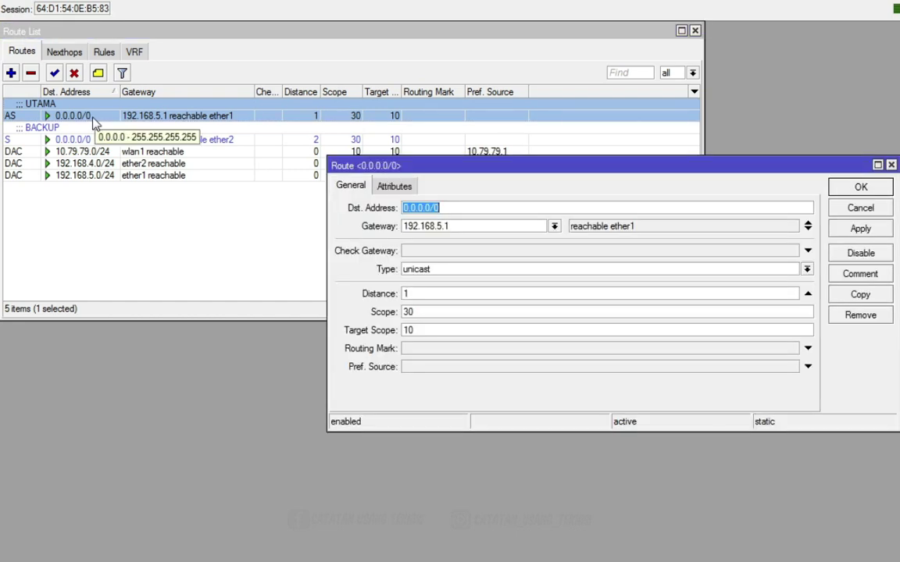
pyautogui.moveTo(405, 226); pyautogui.dragTo(348, 207)
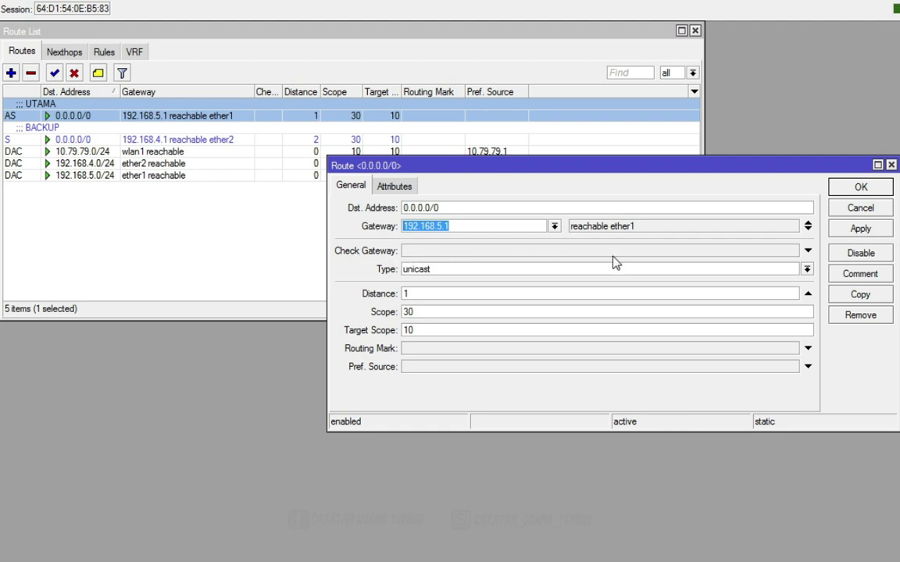
pyautogui.click(723, 255)
pyautogui.click(436, 261)
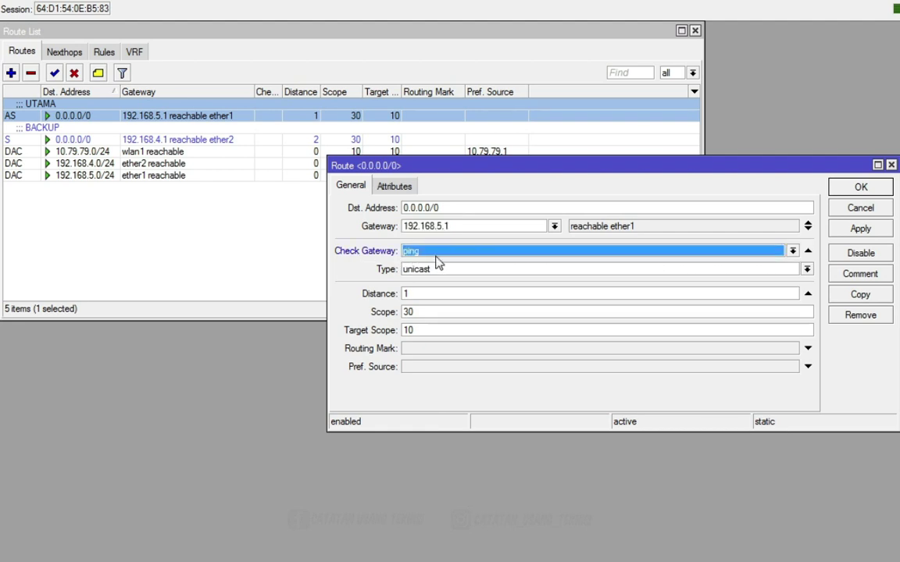
pyautogui.click(853, 228)
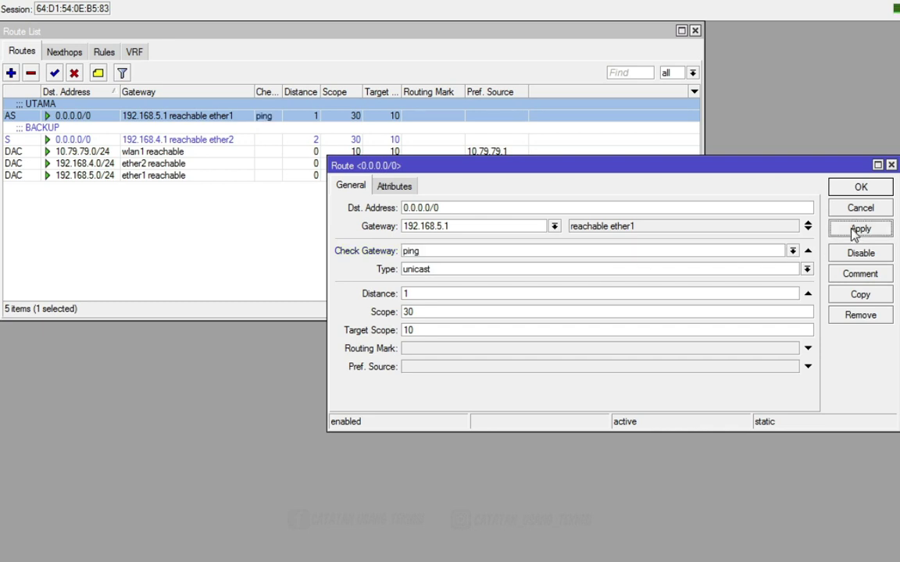
pyautogui.click(853, 191)
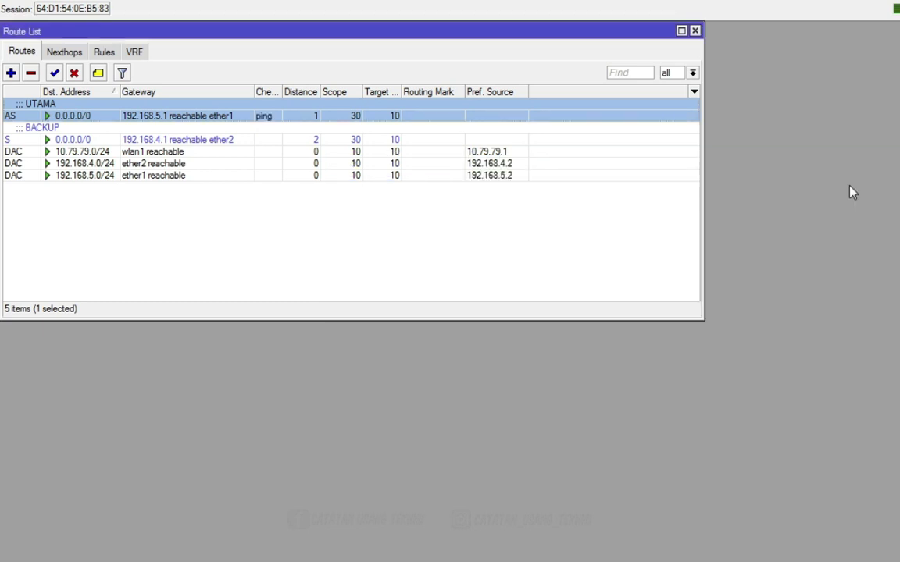
# - Set Check Gateway to ping on the BACKUP route through 192.168.4.1 and save it
pyautogui.doubleClick(221, 143)
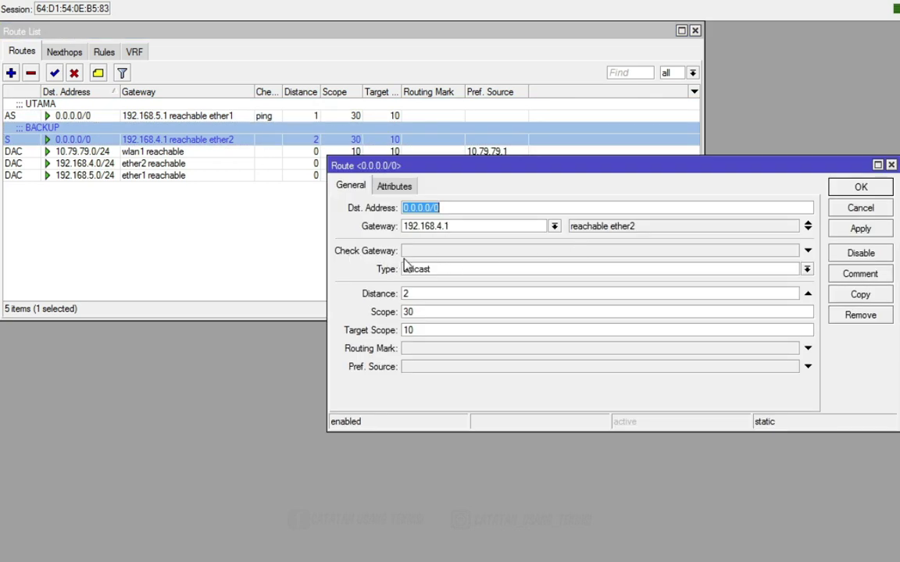
pyautogui.click(461, 253)
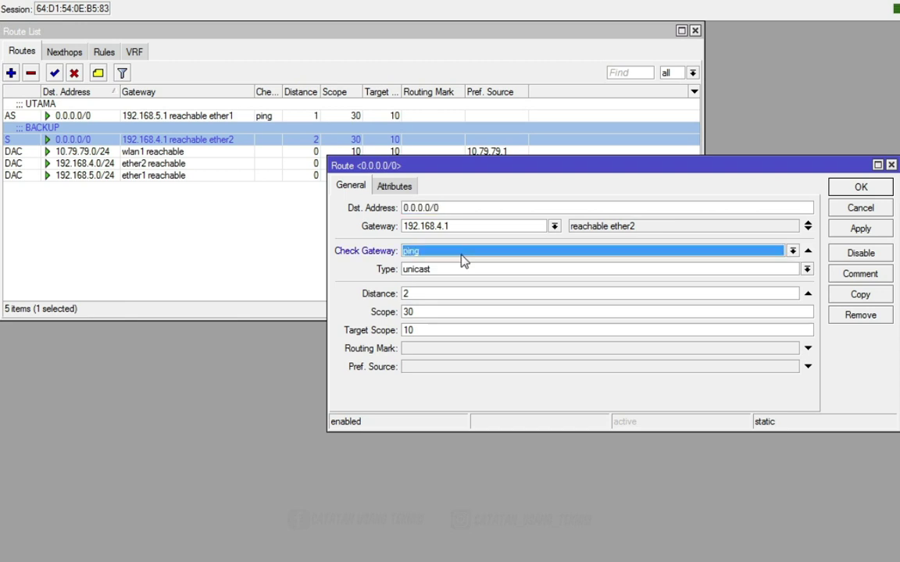
pyautogui.click(855, 231)
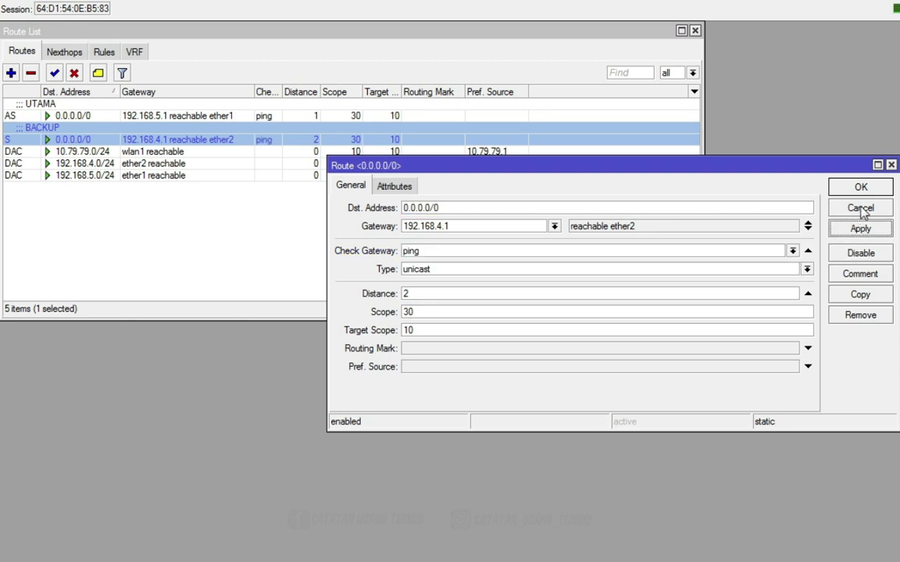
pyautogui.click(860, 189)
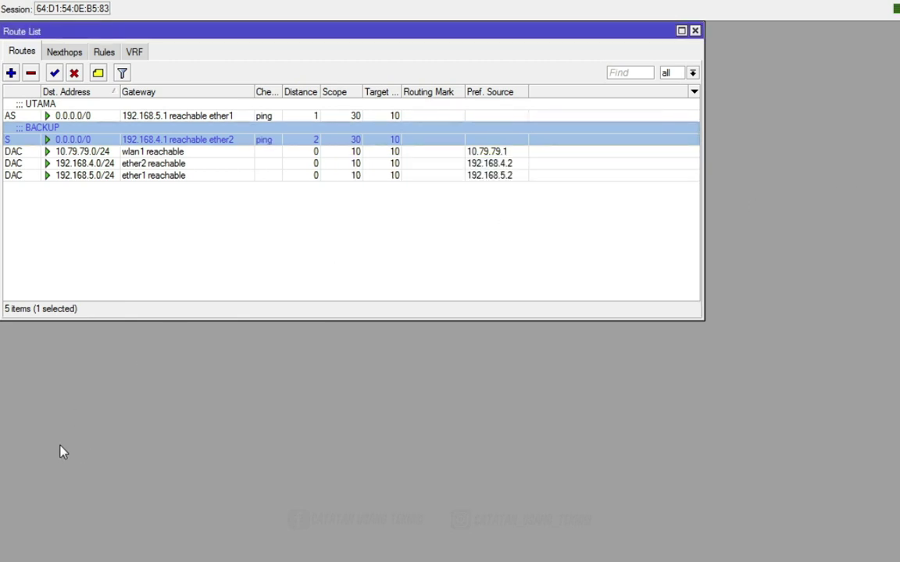
# - Review the gateway check and distance of the UTAMA and BACKUP routes
pyautogui.click(97, 114)
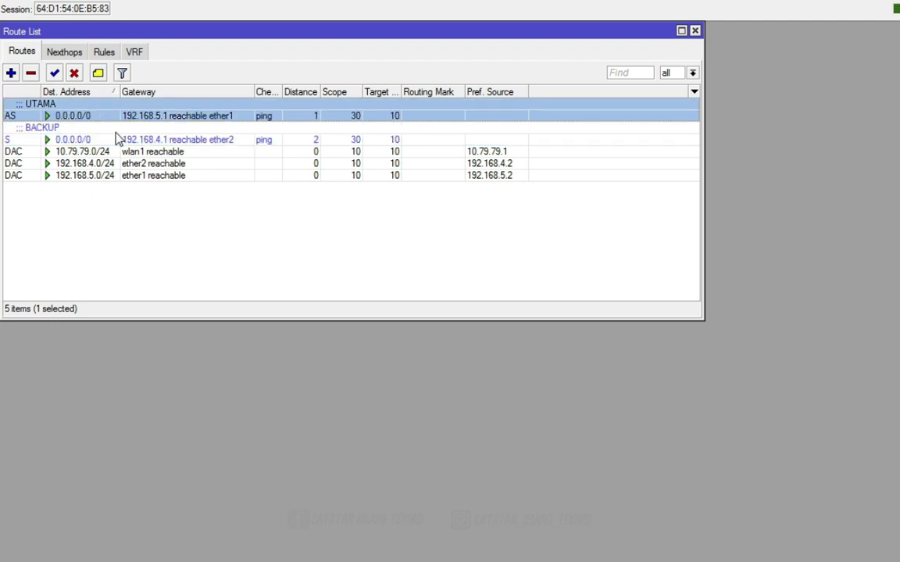
pyautogui.click(117, 129)
pyautogui.click(118, 115)
pyautogui.click(116, 138)
pyautogui.click(127, 114)
# - Add a default route for 0.0.0.0/0 with gateway 8.8.8.8, Check Gateway ping and target scope 30, and apply it
pyautogui.click(11, 74)
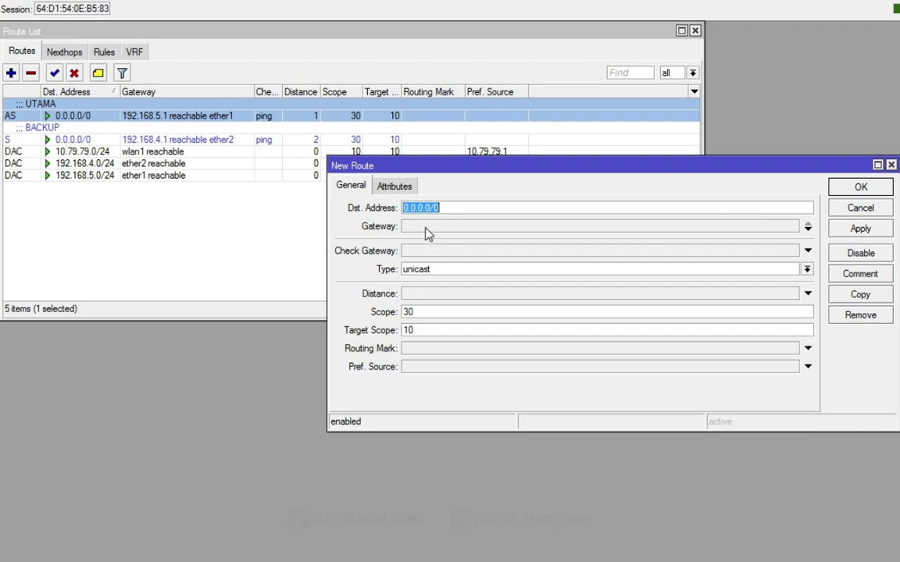
pyautogui.click(427, 229)
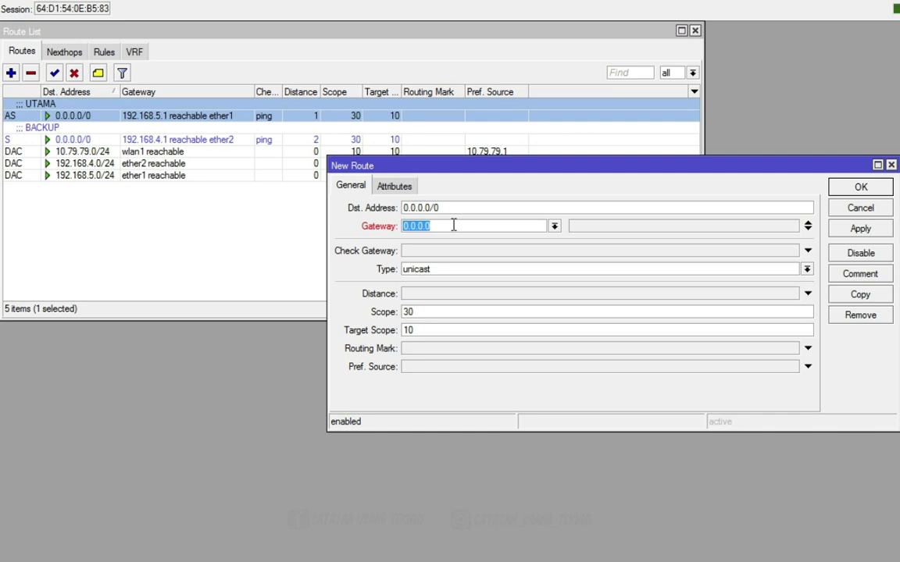
pyautogui.write('8.8.8.8')
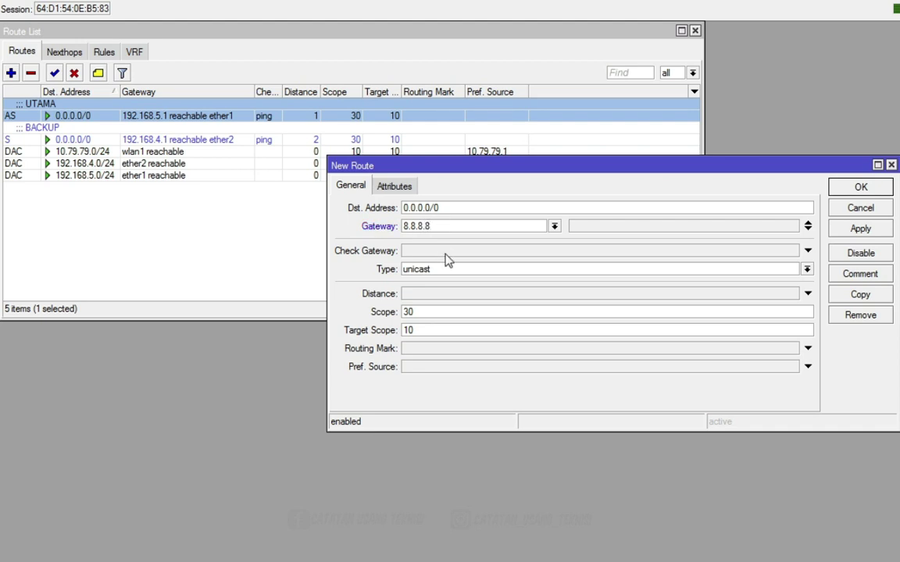
pyautogui.click(446, 255)
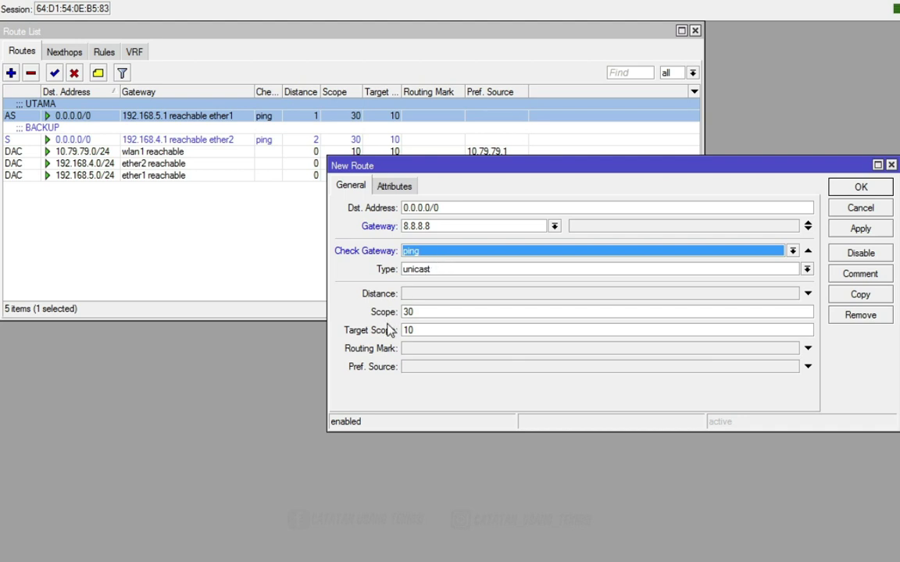
pyautogui.click(418, 328)
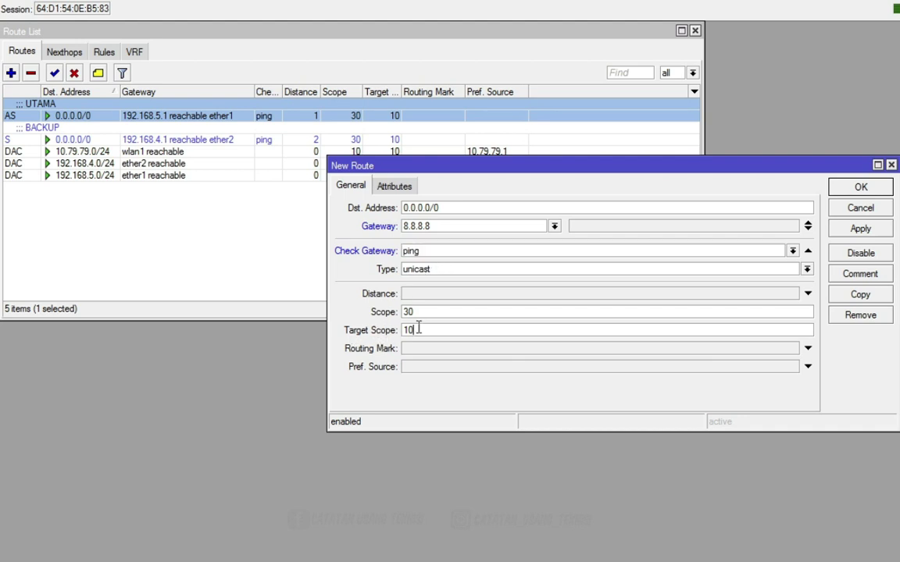
pyautogui.click(381, 225)
pyautogui.click(399, 330)
pyautogui.write('30')
pyautogui.click(861, 229)
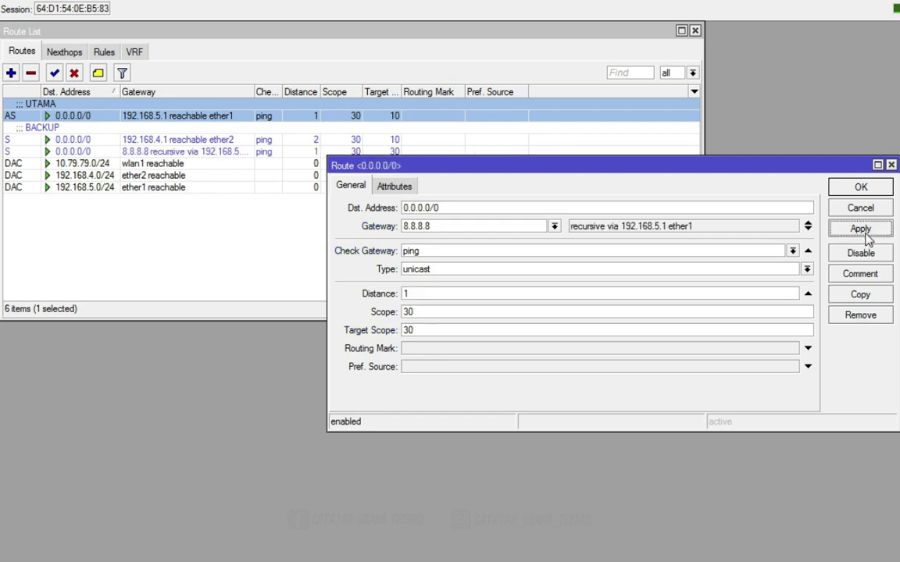
# - Close the new 8.8.8.8 route's settings and compare it with the UTAMA and BACKUP routes in the list
pyautogui.click(860, 188)
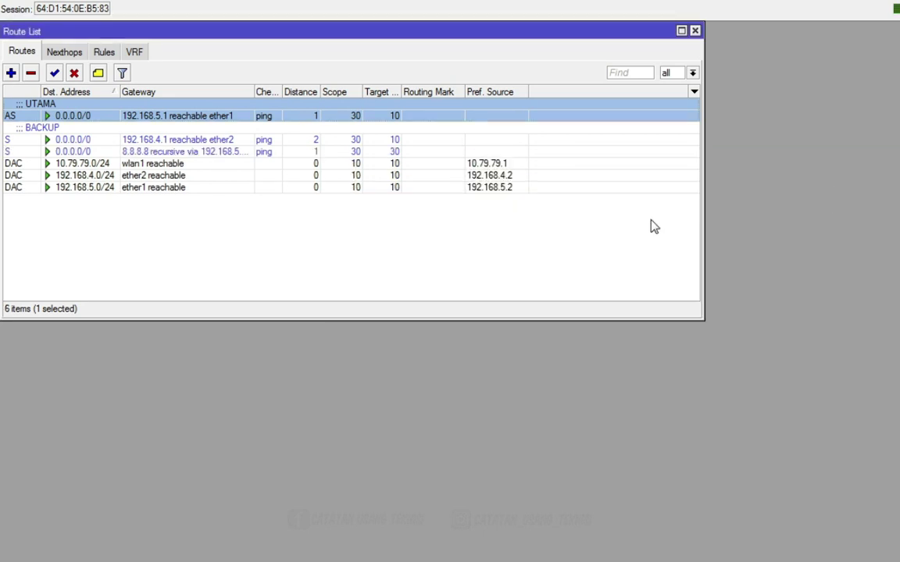
pyautogui.click(160, 140)
pyautogui.click(156, 105)
pyautogui.click(164, 142)
pyautogui.click(175, 114)
pyautogui.click(174, 127)
pyautogui.click(175, 118)
pyautogui.click(159, 152)
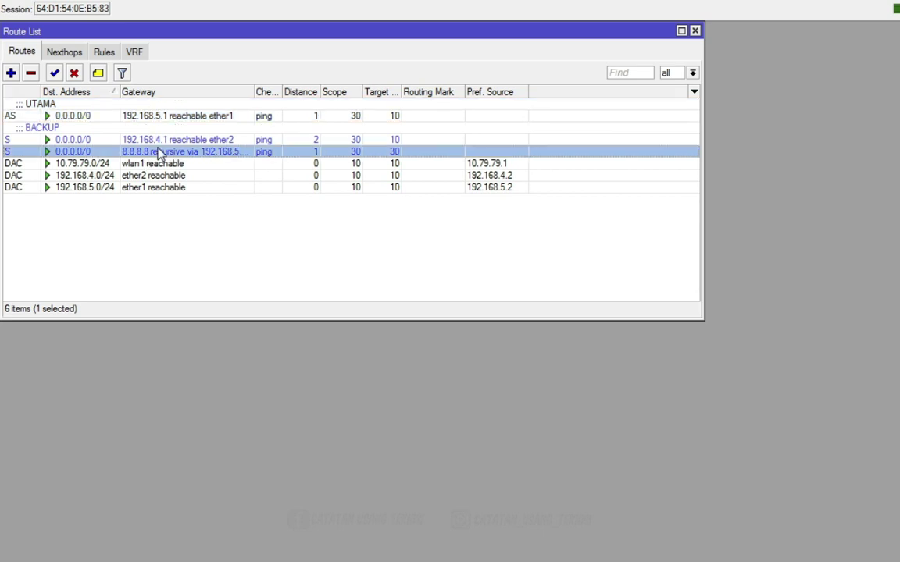
# - Set the destination address of the UTAMA route through 192.168.5.1 to 8.8.8.8 and save it
pyautogui.doubleClick(187, 116)
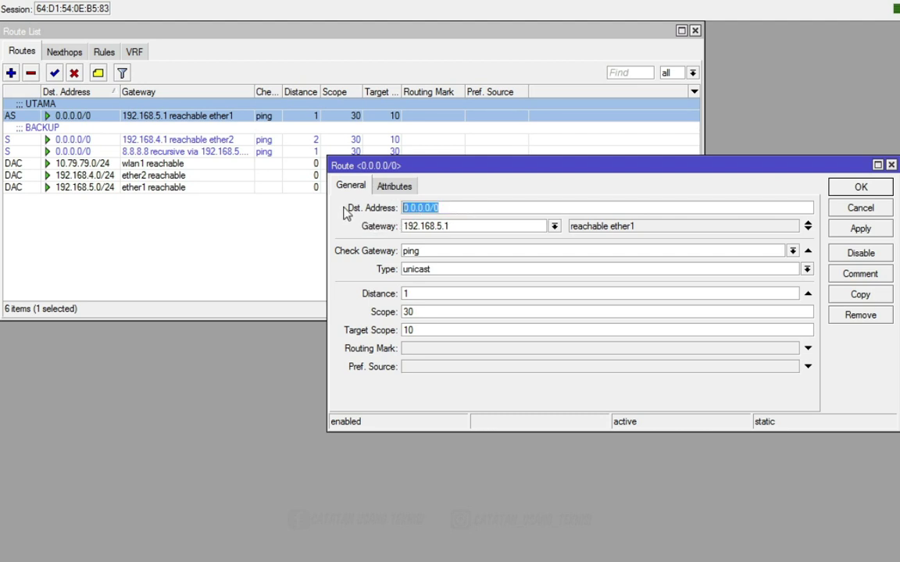
pyautogui.write('8.8.8.8')
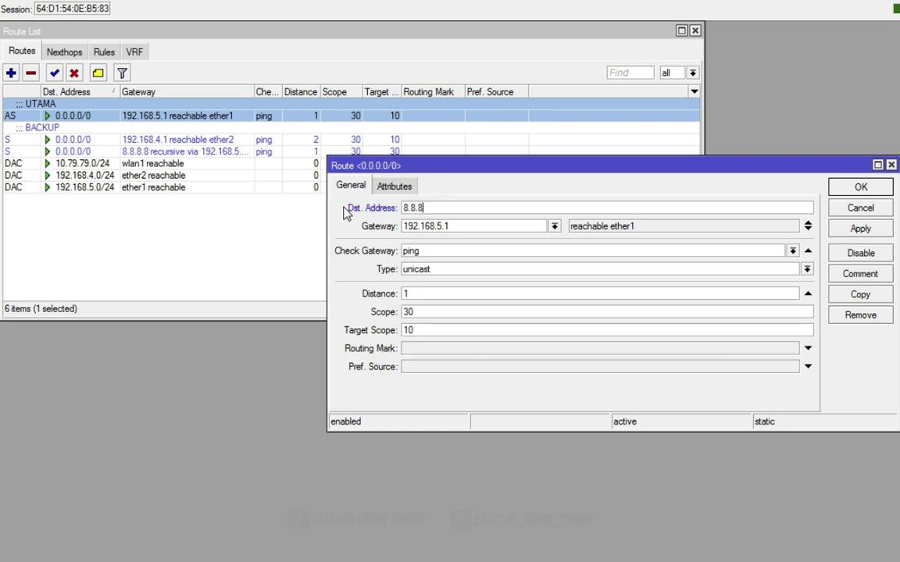
pyautogui.click(856, 232)
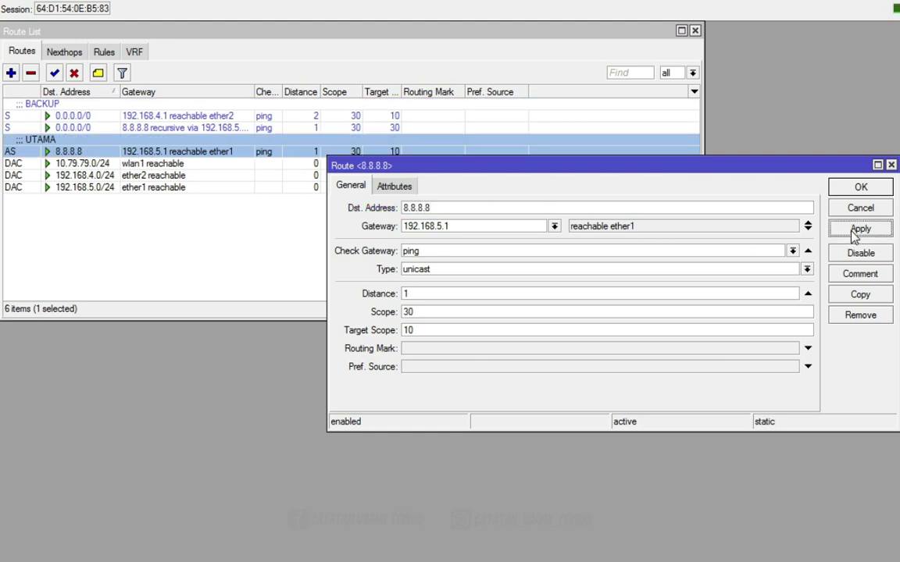
pyautogui.click(860, 188)
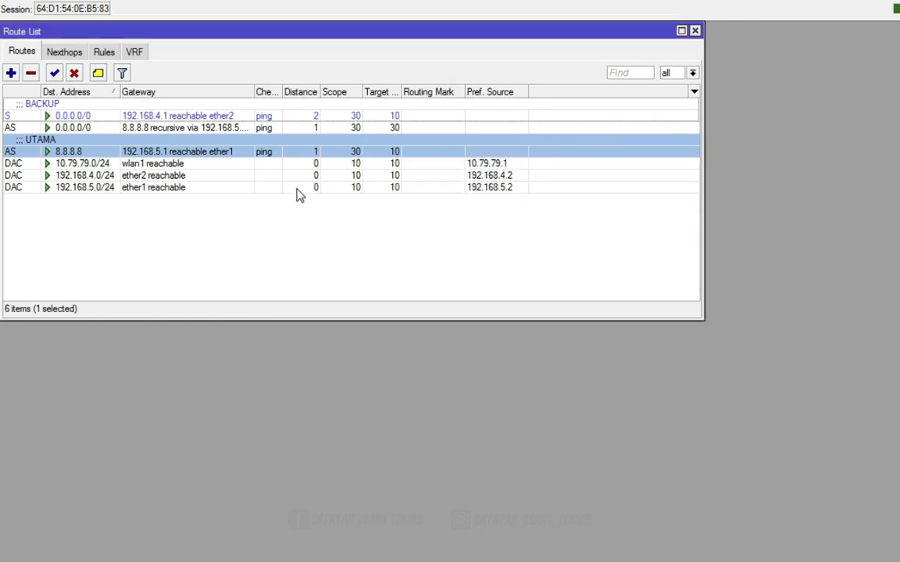
# - Add the comment "IP MONITPRING" to the default route with gateway 8.8.8.8
pyautogui.click(203, 131)
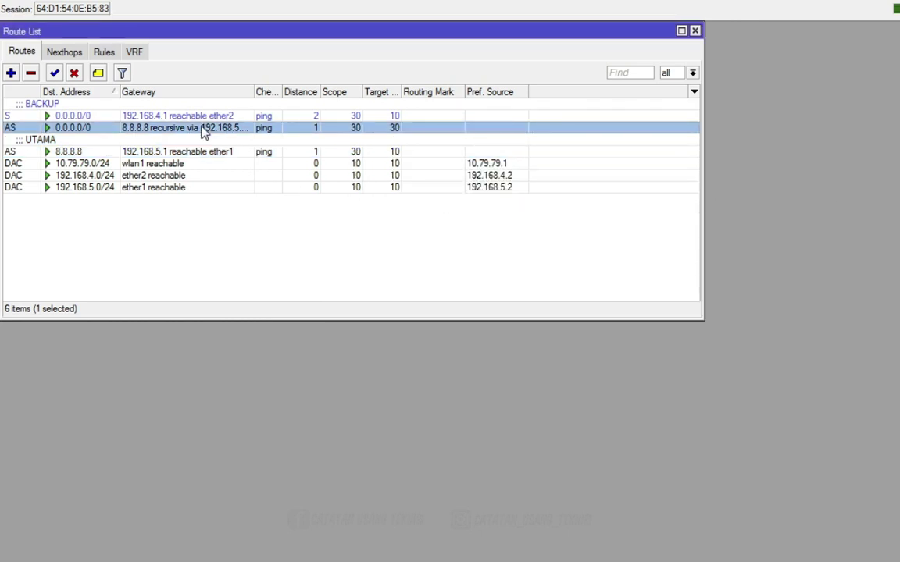
pyautogui.click(99, 73)
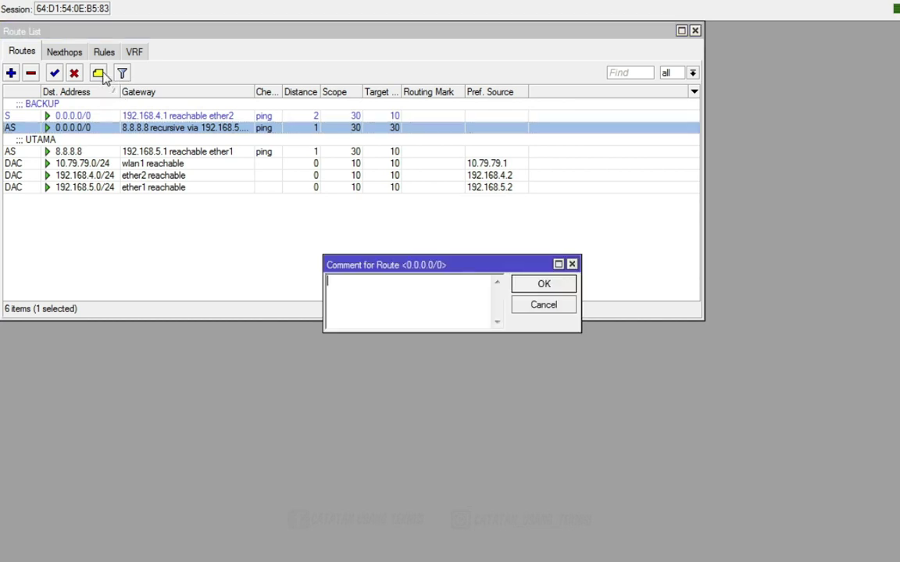
pyautogui.write('IP MONITPRING')
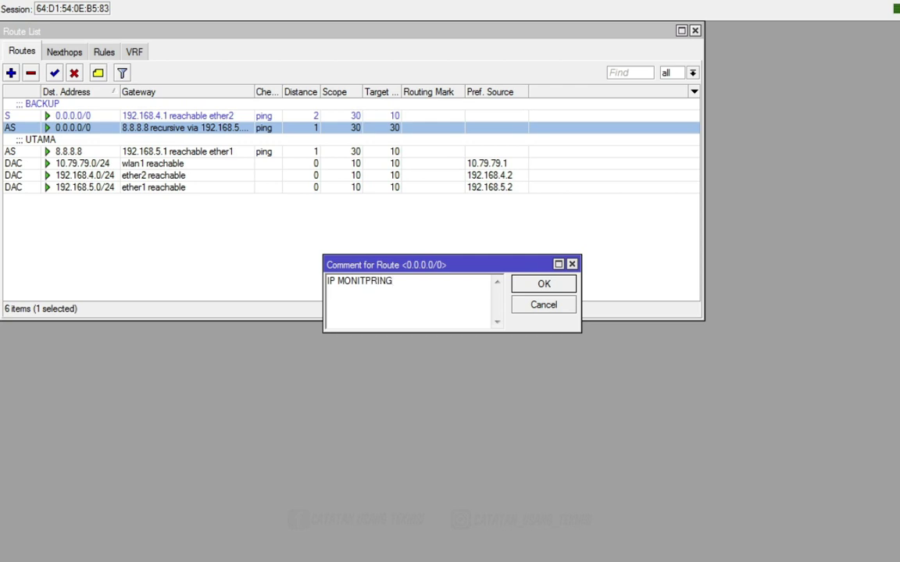
pyautogui.click(521, 288)
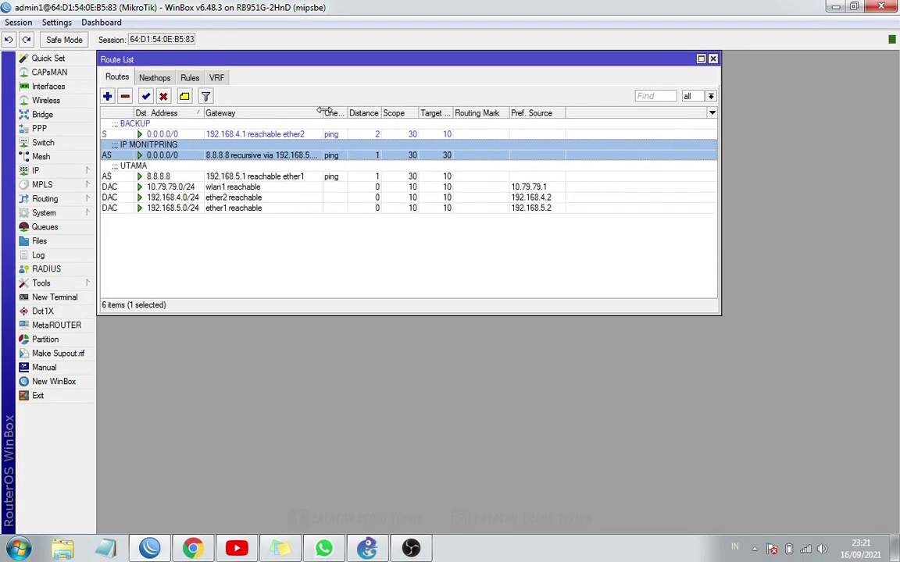
# - Widen the Gateway column to fit the full recursive gateway text and review the UTAMA, monitoring and BACKUP routes
pyautogui.moveTo(321, 111); pyautogui.dragTo(370, 111)
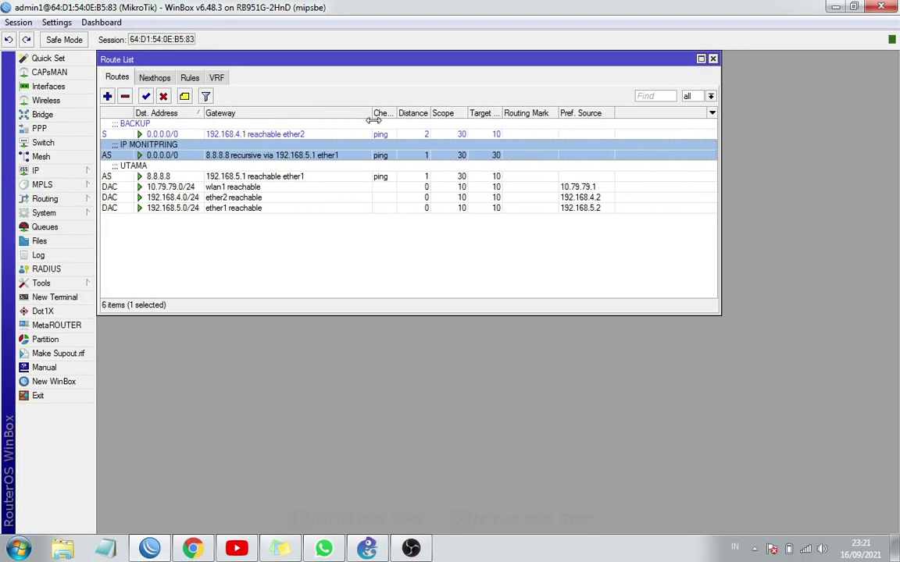
pyautogui.click(205, 178)
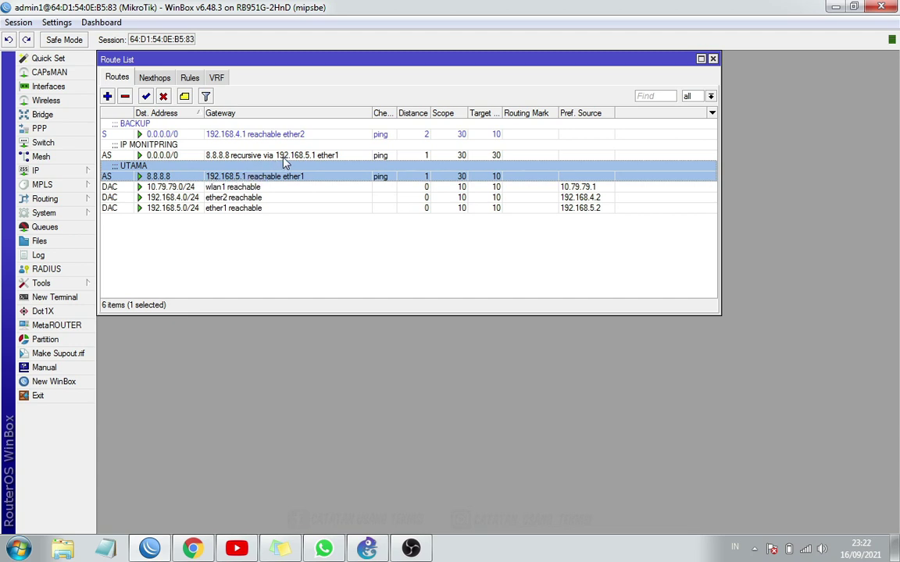
pyautogui.click(309, 155)
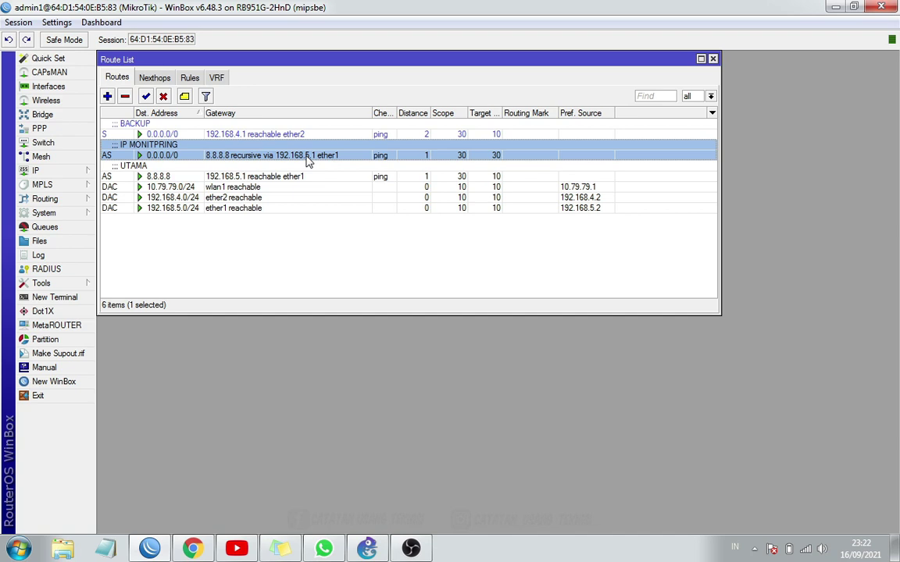
pyautogui.click(254, 133)
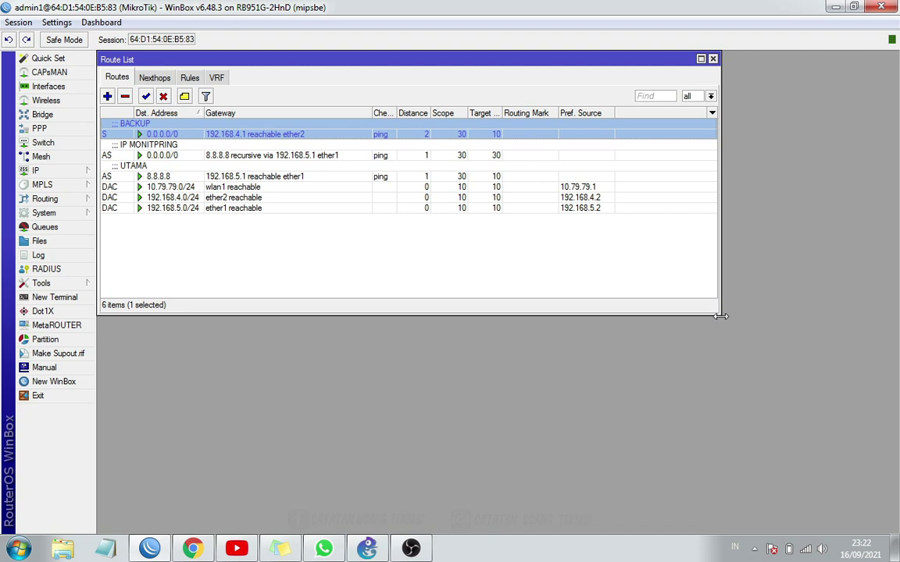
# - Resize the Route List window to be wider and shorter, keeping all routes in view
pyautogui.moveTo(722, 316); pyautogui.dragTo(807, 242)
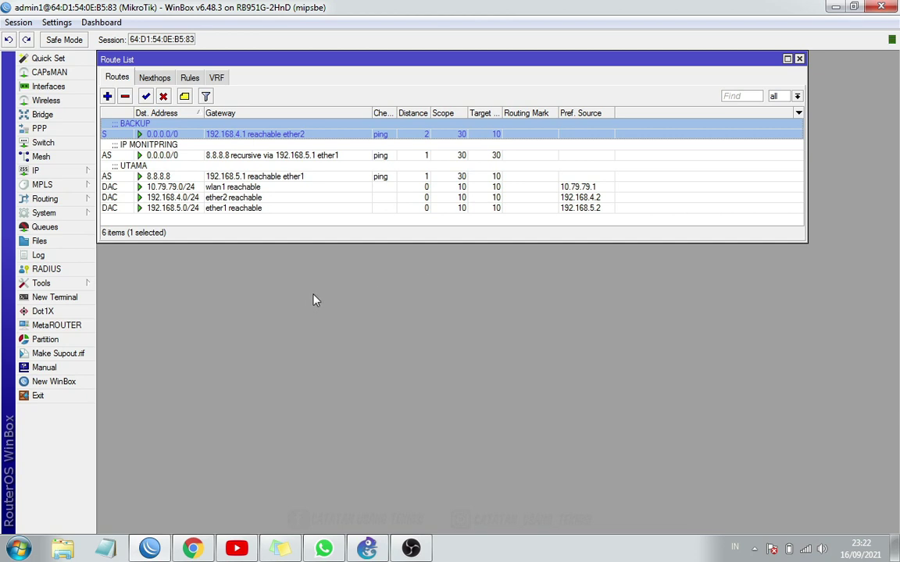
pyautogui.moveTo(419, 242)
pyautogui.mouseDown()
pyautogui.moveTo(419, 233)
pyautogui.moveTo(370, 271)
pyautogui.moveTo(379, 307)
pyautogui.moveTo(375, 443)
pyautogui.moveTo(417, 232)
pyautogui.moveTo(420, 256)
pyautogui.mouseUp()
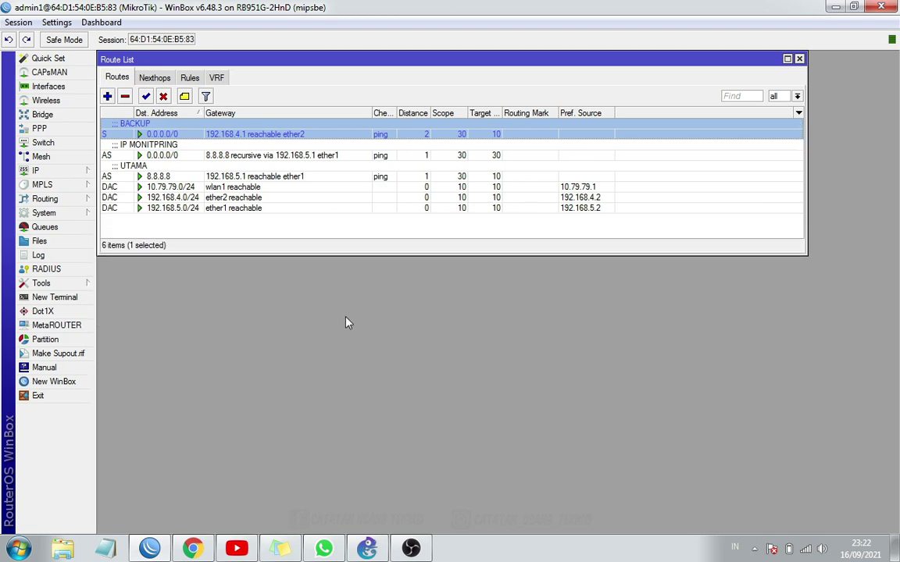